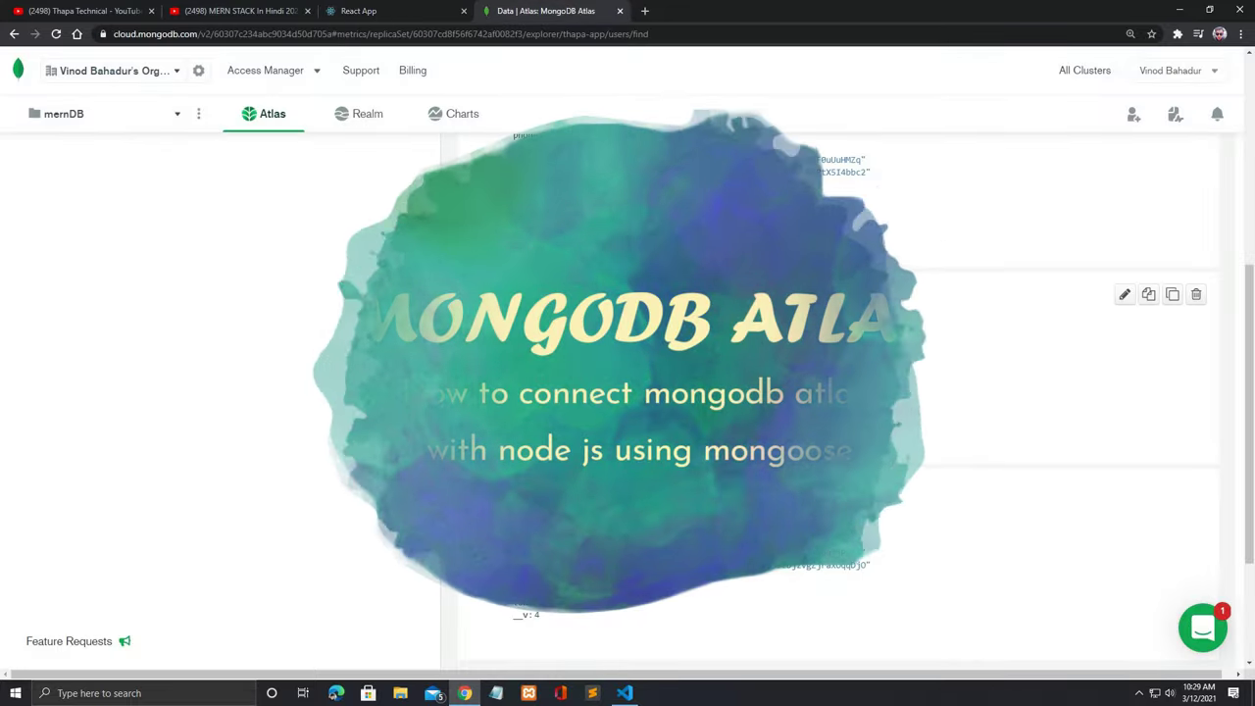
# Step: Look through the user documents of the thapa-app.users collection in MongoDB Atlas
pyautogui.click(381, 11)
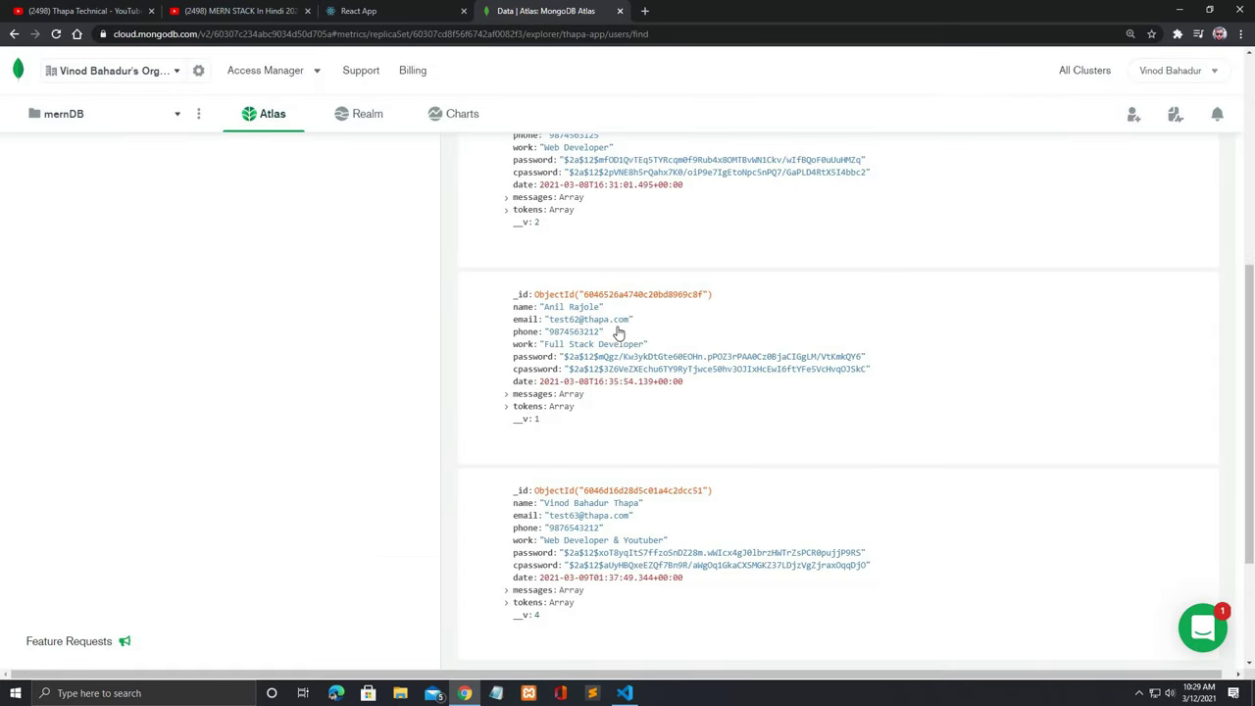
pyautogui.scroll(10, 745, 411)
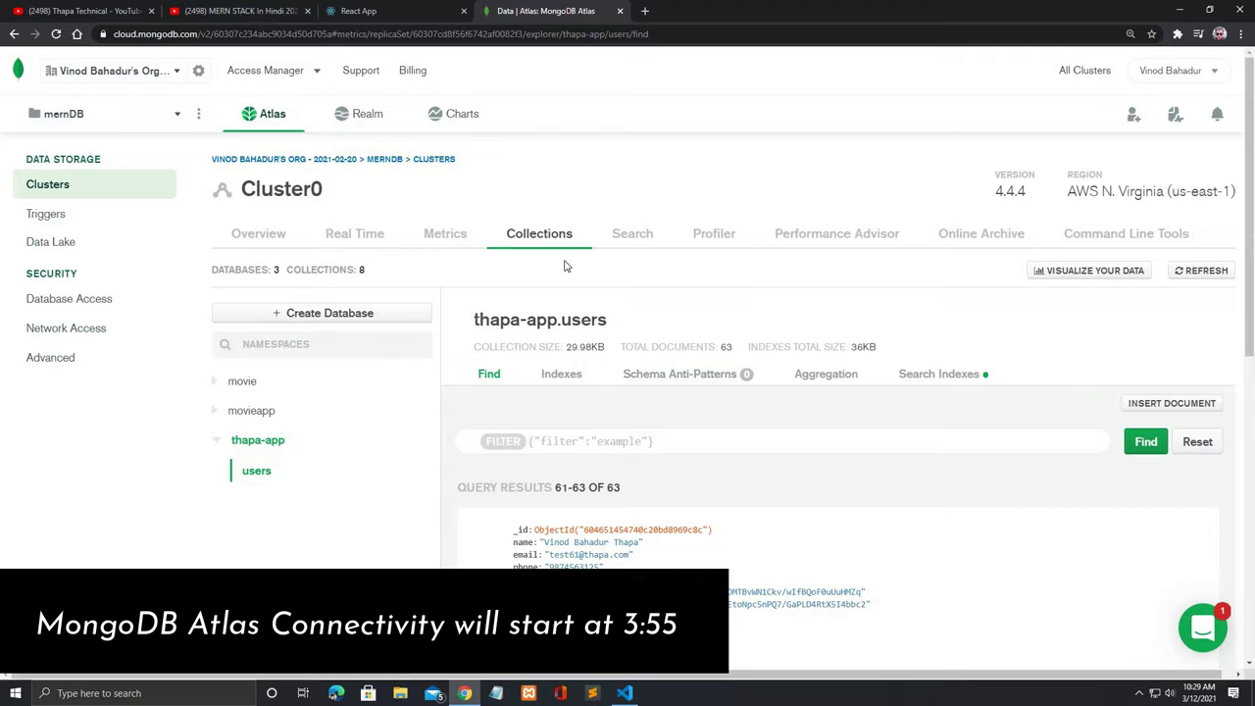
pyautogui.moveTo(635, 532)
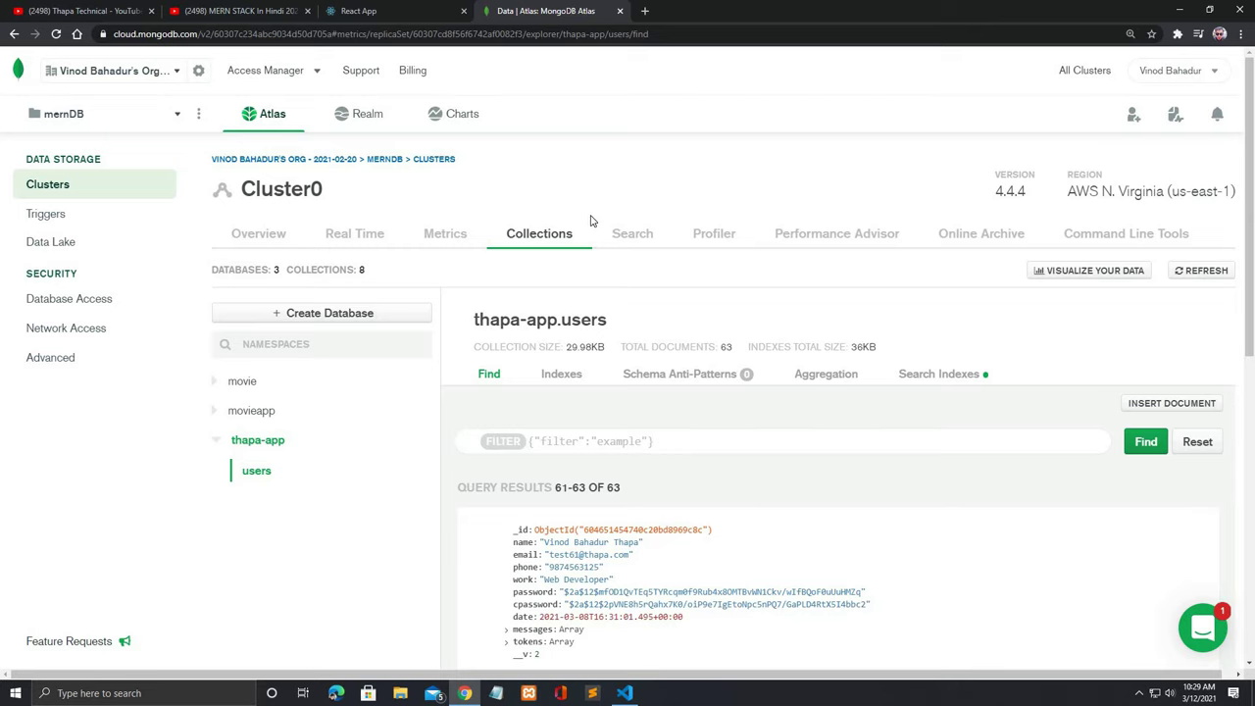
pyautogui.scroll(-5, 614, 323)
pyautogui.scroll(5, 608, 284)
# Step: Switch to the React app and view its Home, Contact and AboutMe pages
pyautogui.click(384, 13)
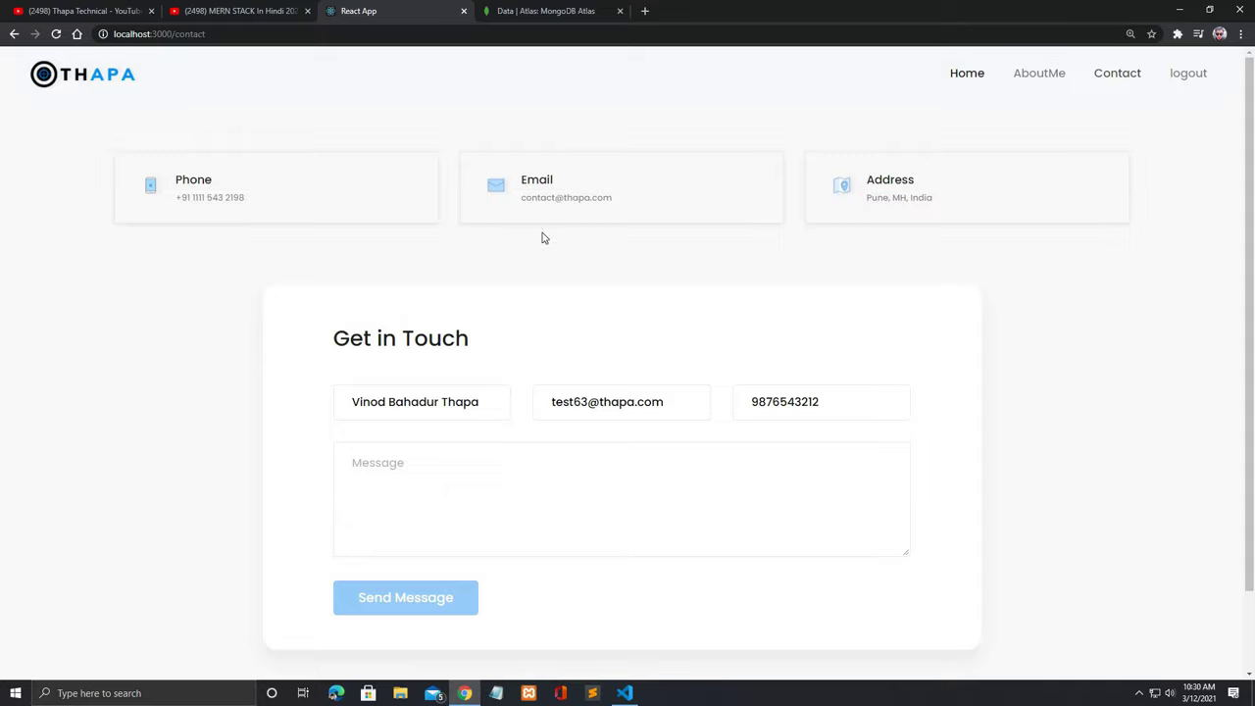
pyautogui.click(963, 75)
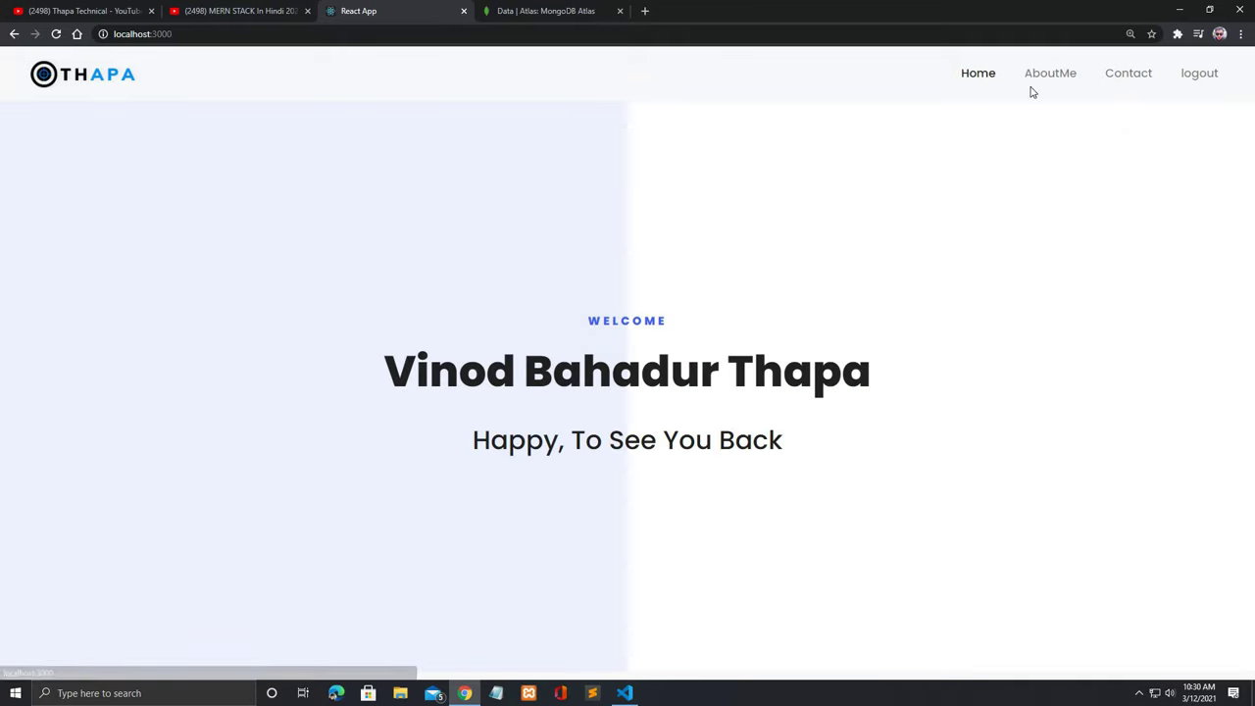
pyautogui.click(1121, 77)
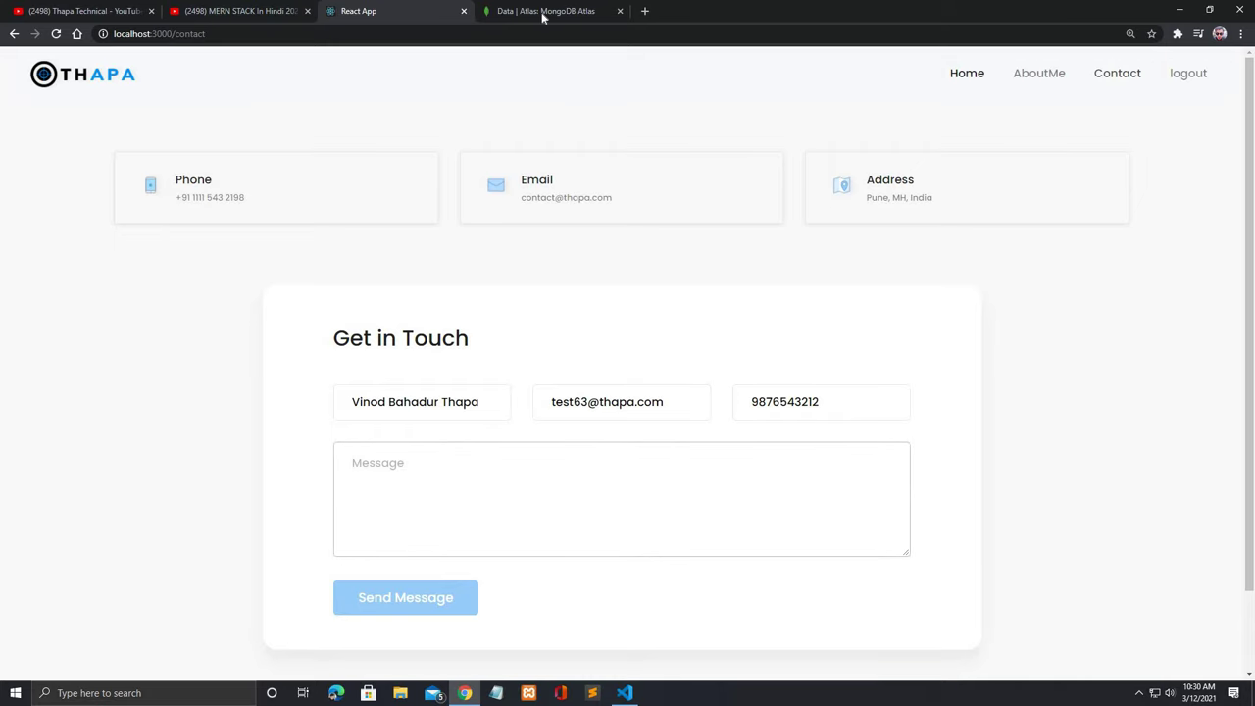
pyautogui.hotkey('ctrl', 'Tab')
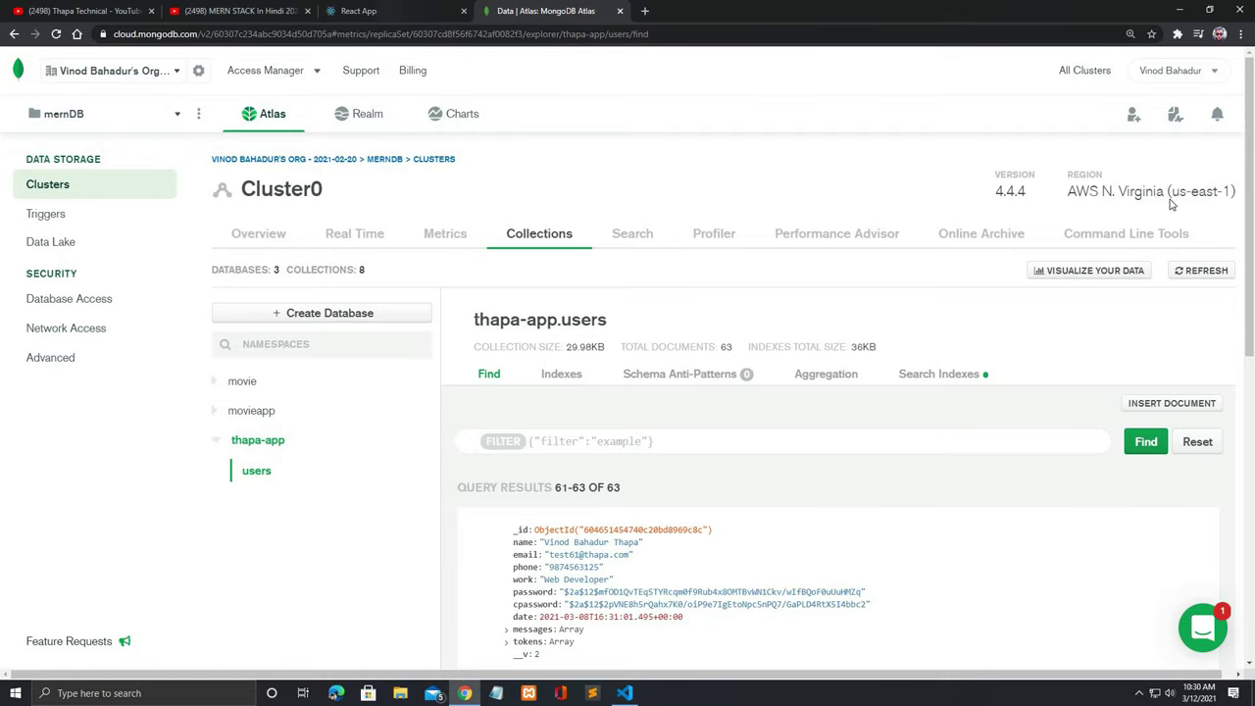
pyautogui.hotkey('ctrl', 'shift', 'Tab')
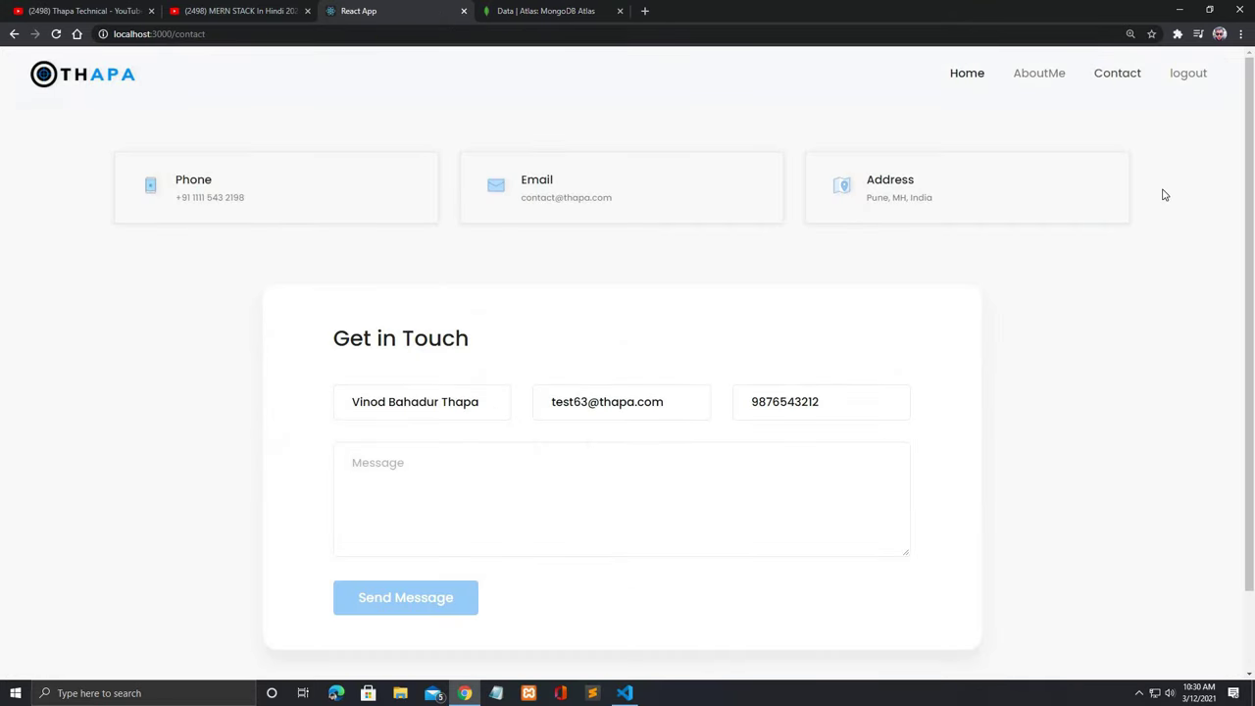
pyautogui.click(968, 80)
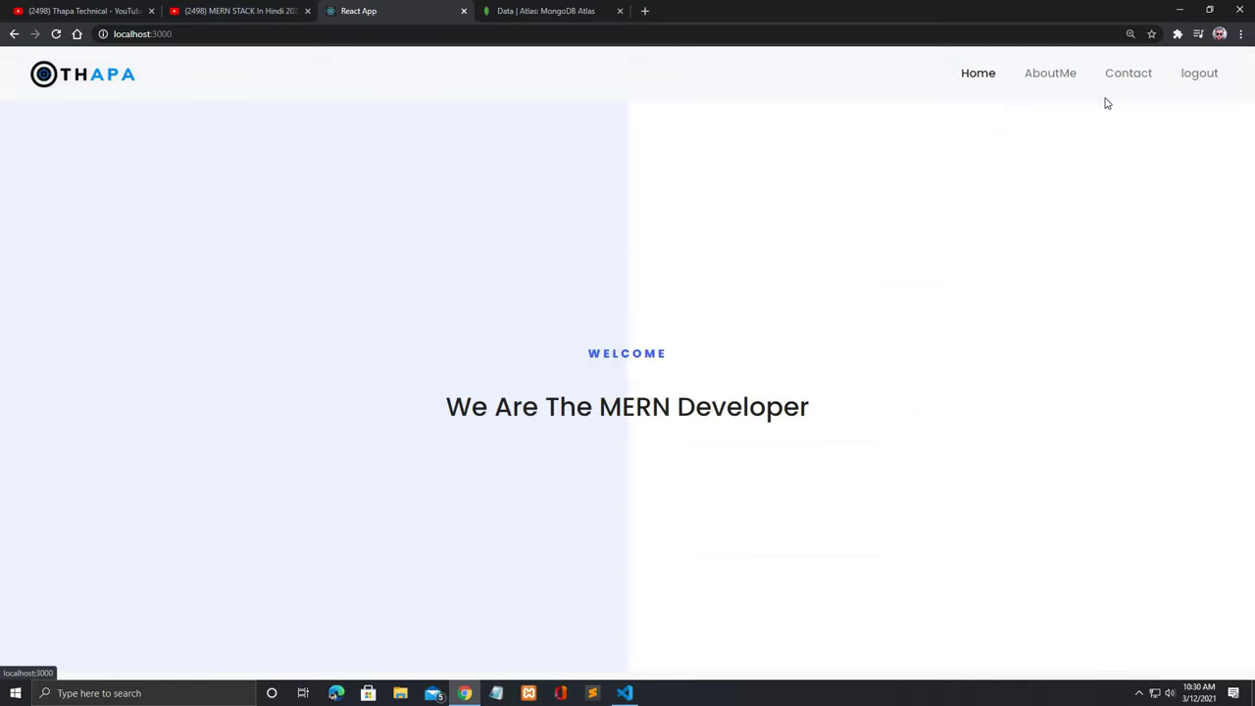
pyautogui.click(1050, 73)
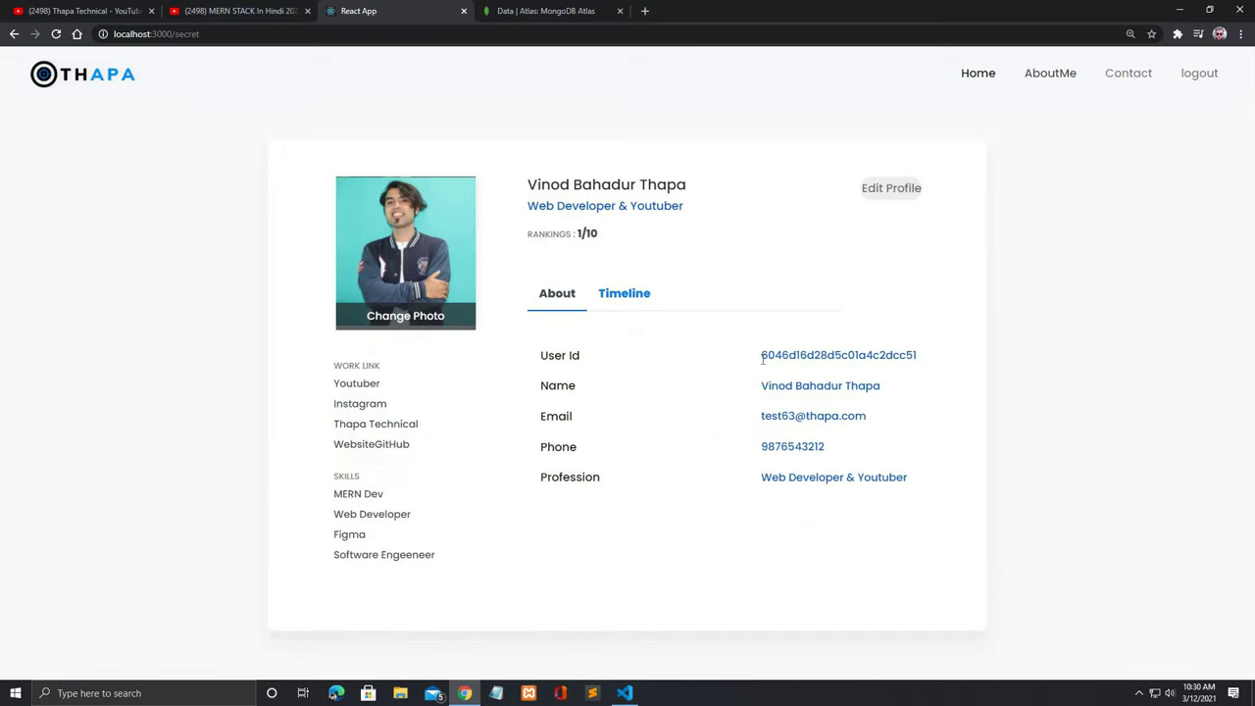
# Step: Compare the profile details on the AboutMe page with the last document of the thapa-app.users collection in Atlas
pyautogui.moveTo(774, 431); pyautogui.dragTo(810, 616)
pyautogui.moveTo(760, 355); pyautogui.dragTo(818, 516)
pyautogui.click(797, 413)
pyautogui.click(526, 10)
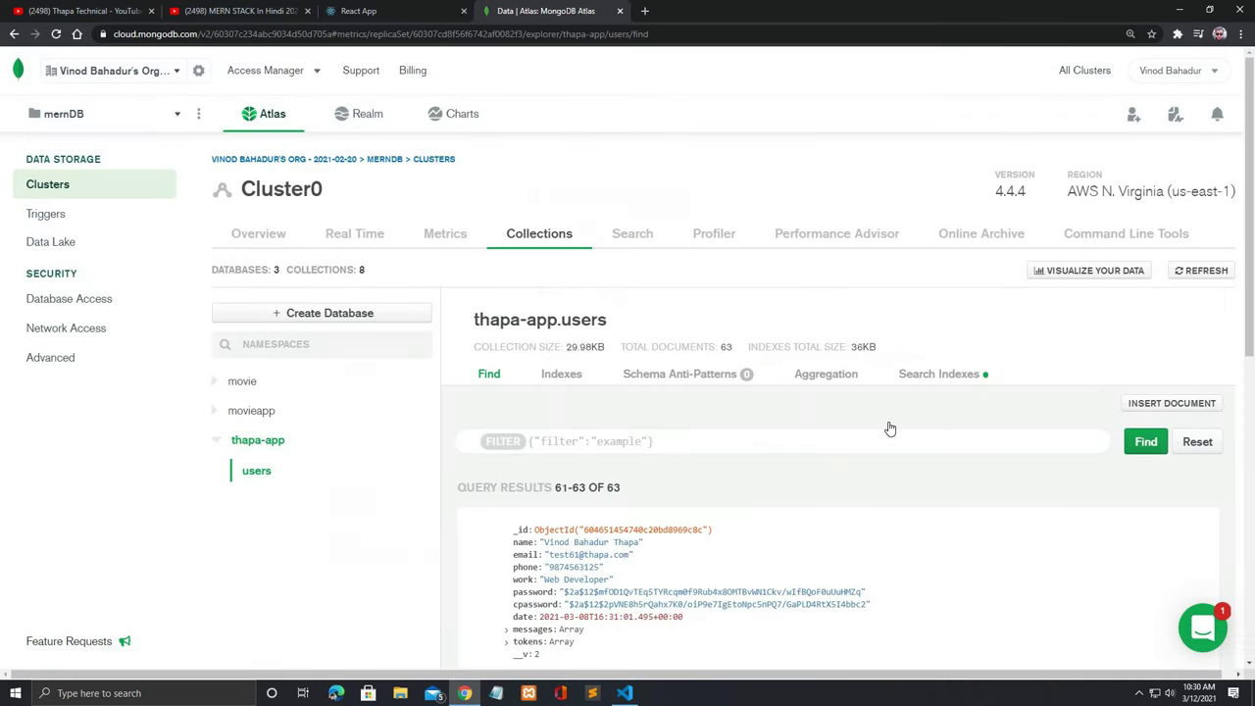
pyautogui.scroll(-10, 542, 313)
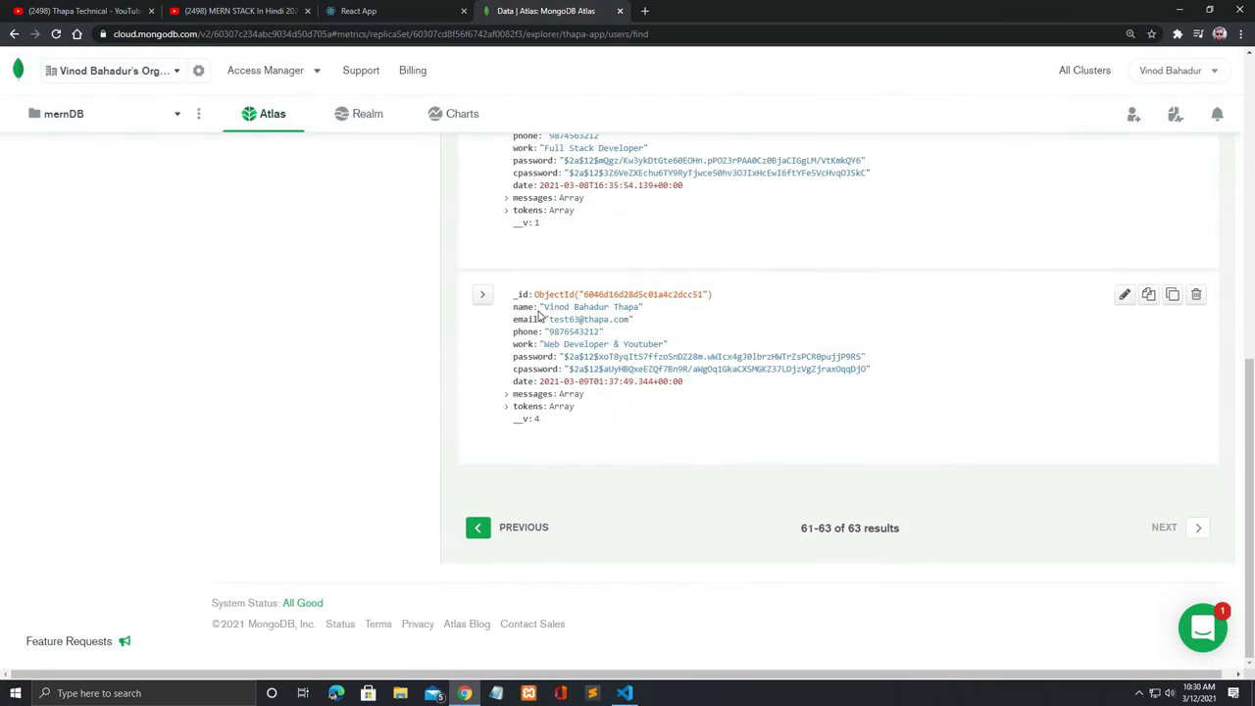
pyautogui.moveTo(512, 294); pyautogui.dragTo(596, 407)
pyautogui.click(600, 356)
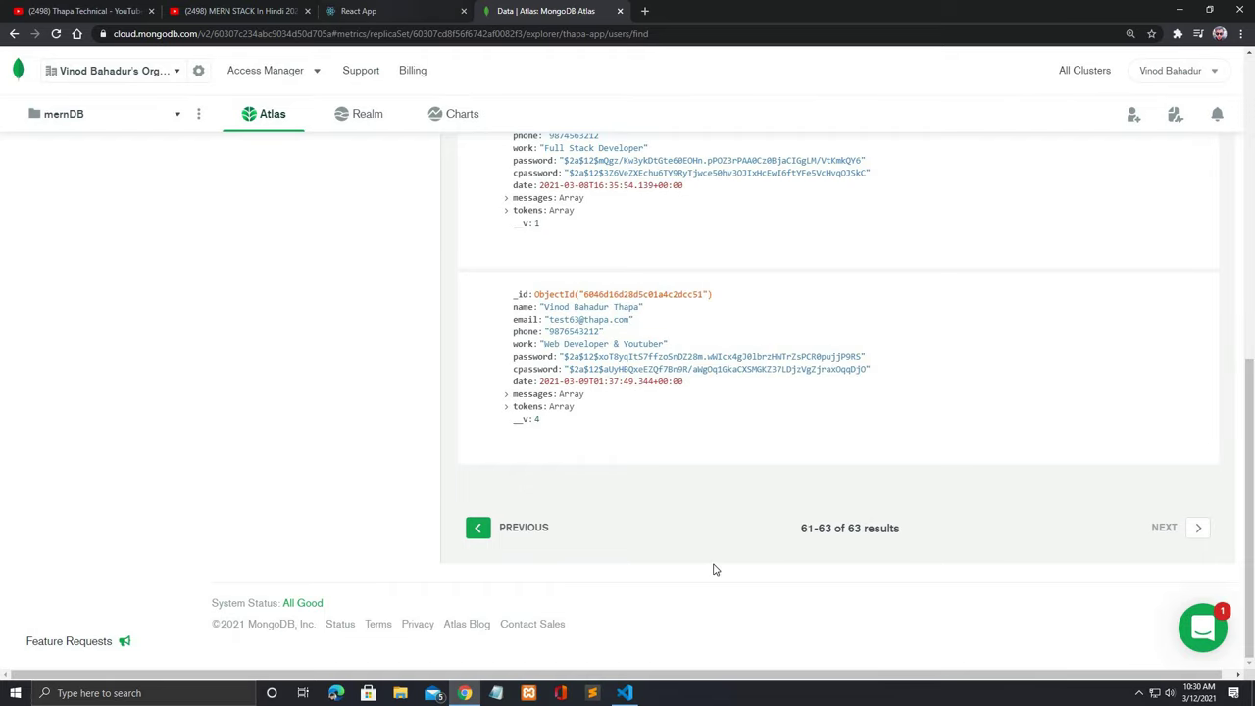
# Step: Send the message "this is my 3th mern video" through the React app's Get in Touch form
pyautogui.hotkey('ctrl', 'shift', 'Tab')
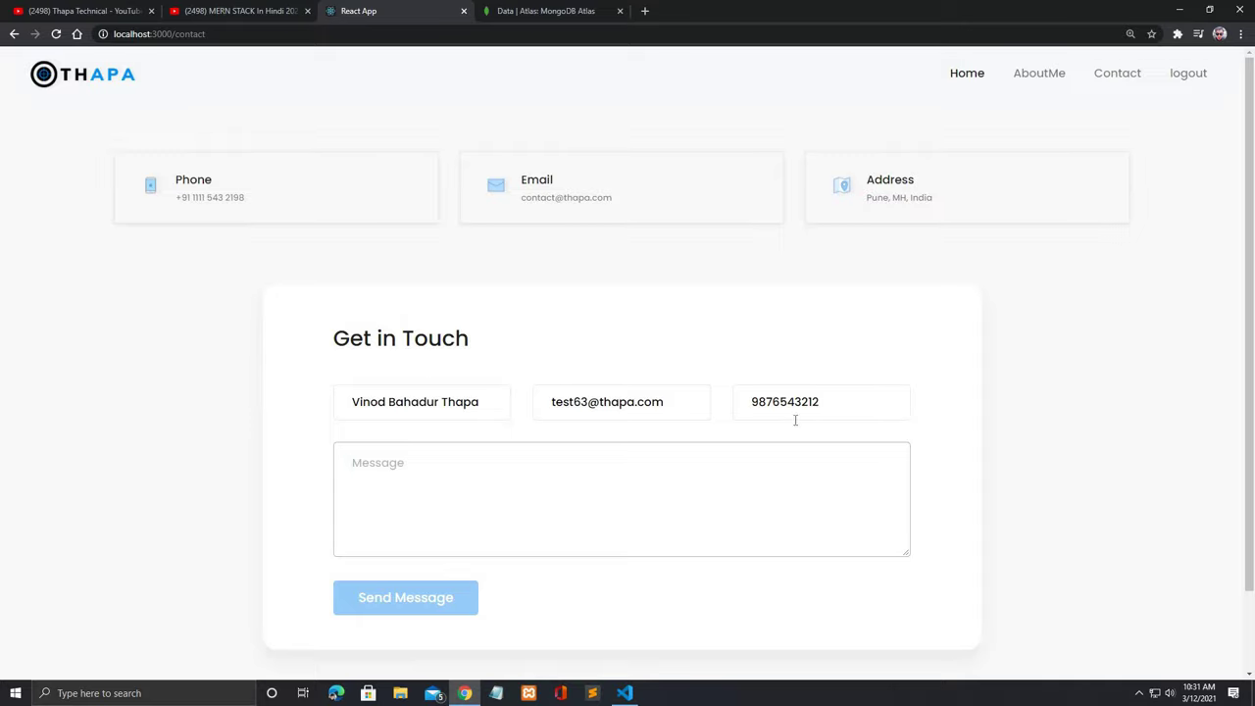
pyautogui.click(627, 526)
pyautogui.write('this is my 4th mern video')
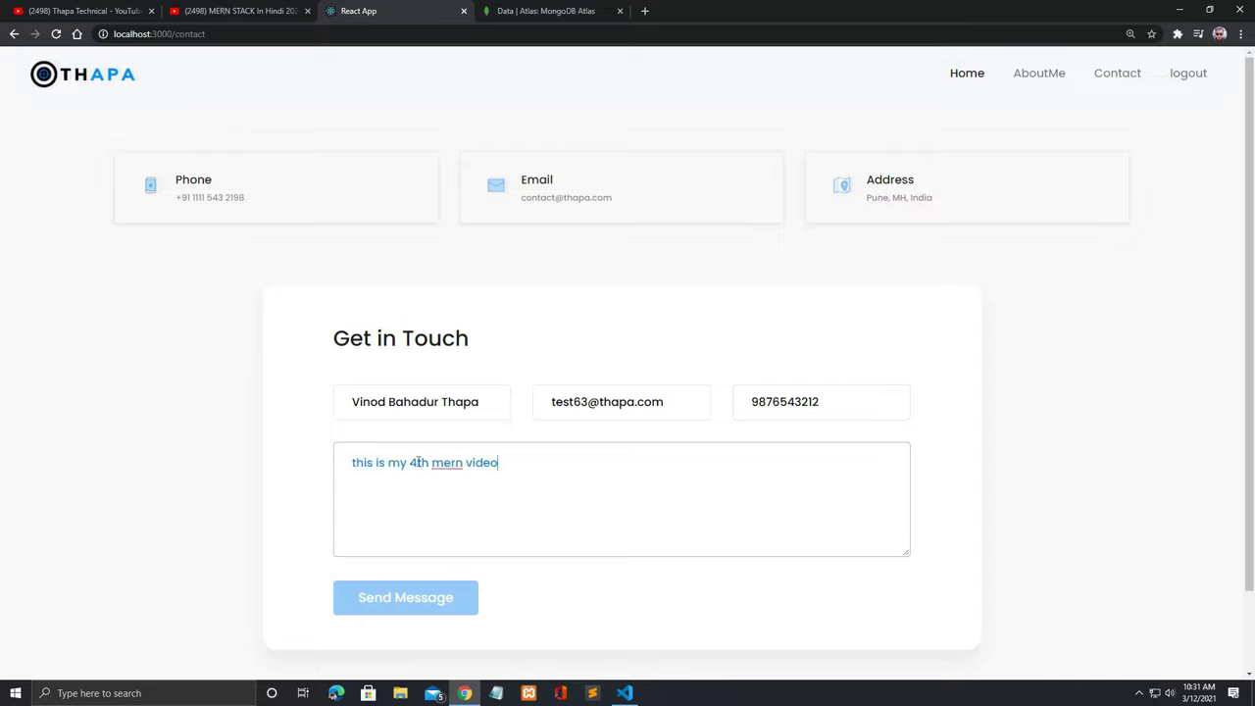
pyautogui.click(416, 462)
pyautogui.press('BackSpace')
pyautogui.write('3')
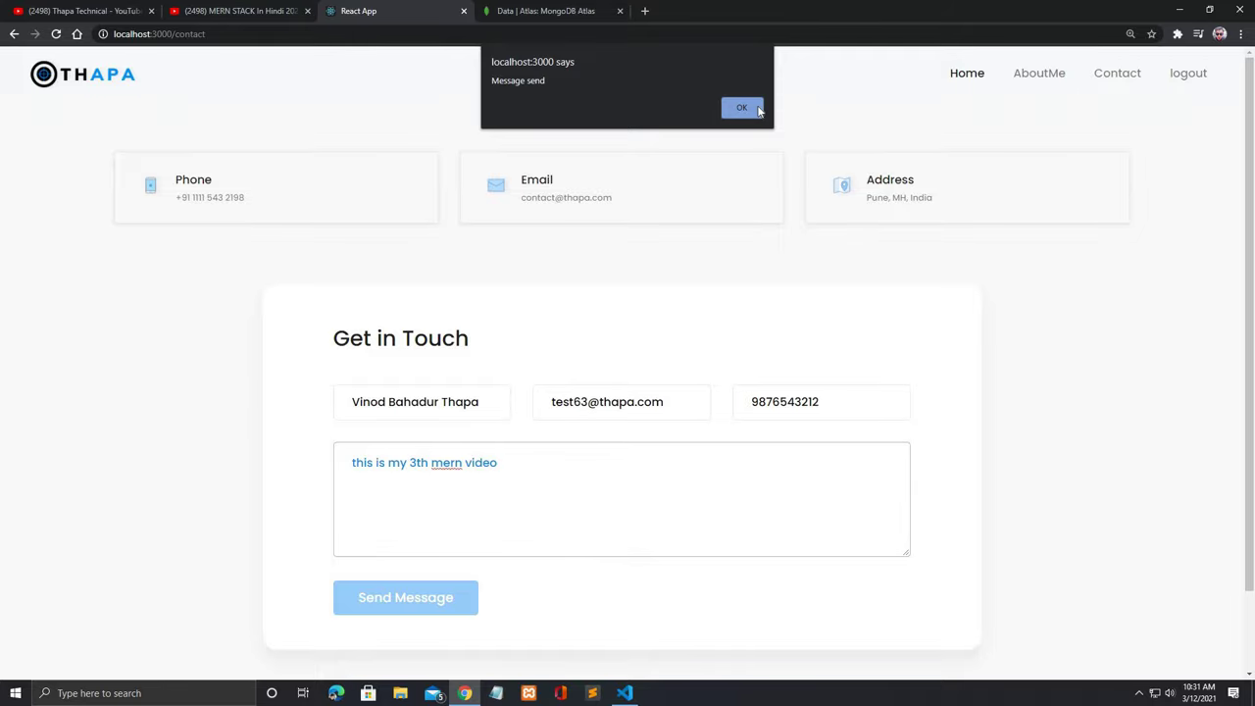
pyautogui.press('Return')
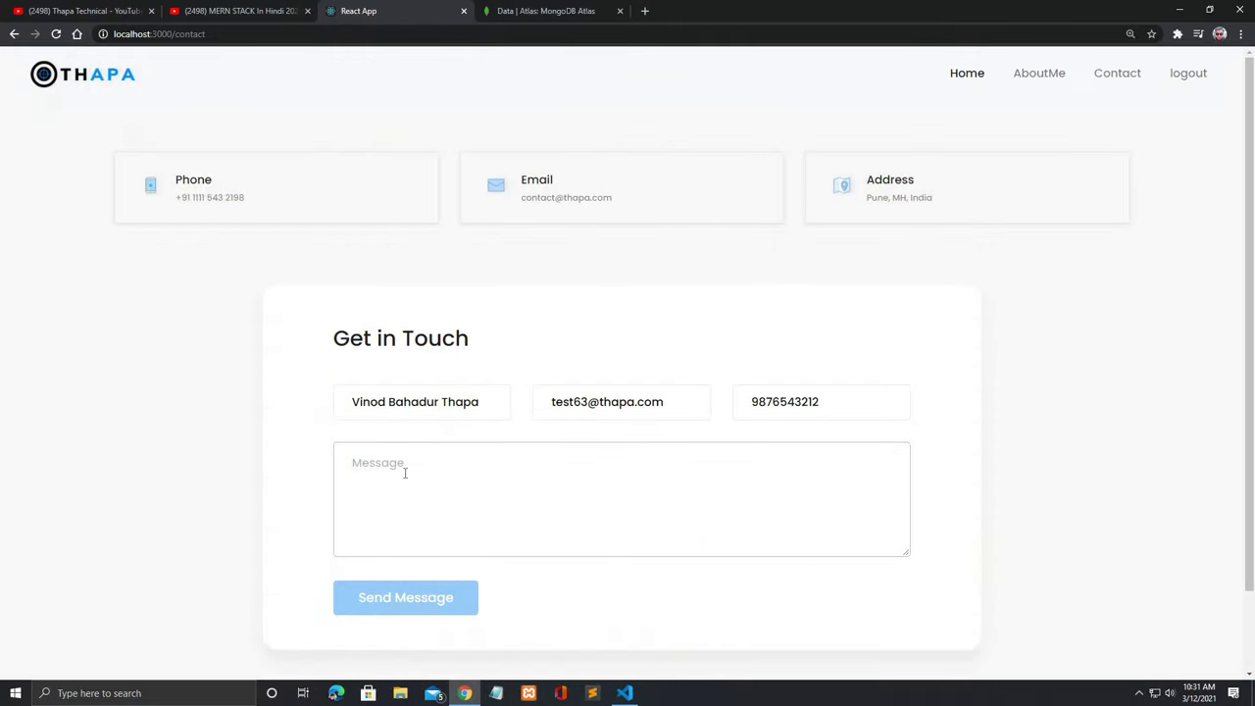
# Step: Reload the thapa-app.users collection in Atlas and page forward to the last set of user documents
pyautogui.click(549, 11)
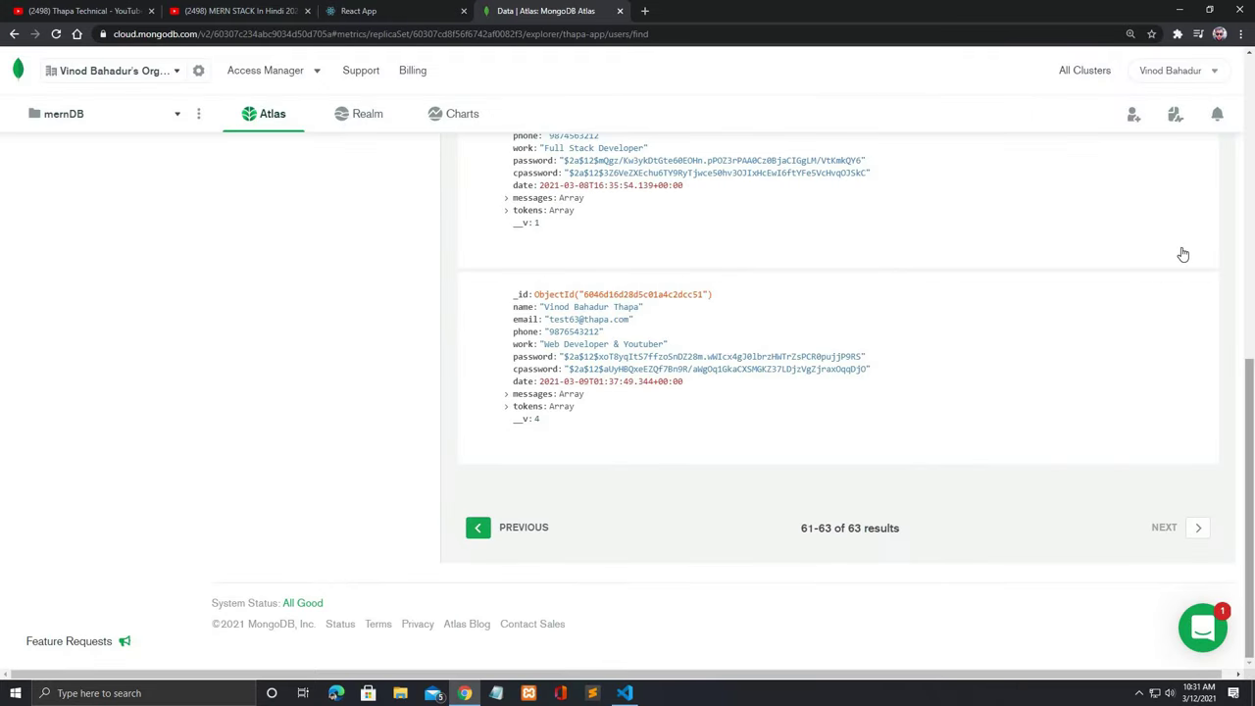
pyautogui.scroll(10, 1182, 251)
pyautogui.press('F5')
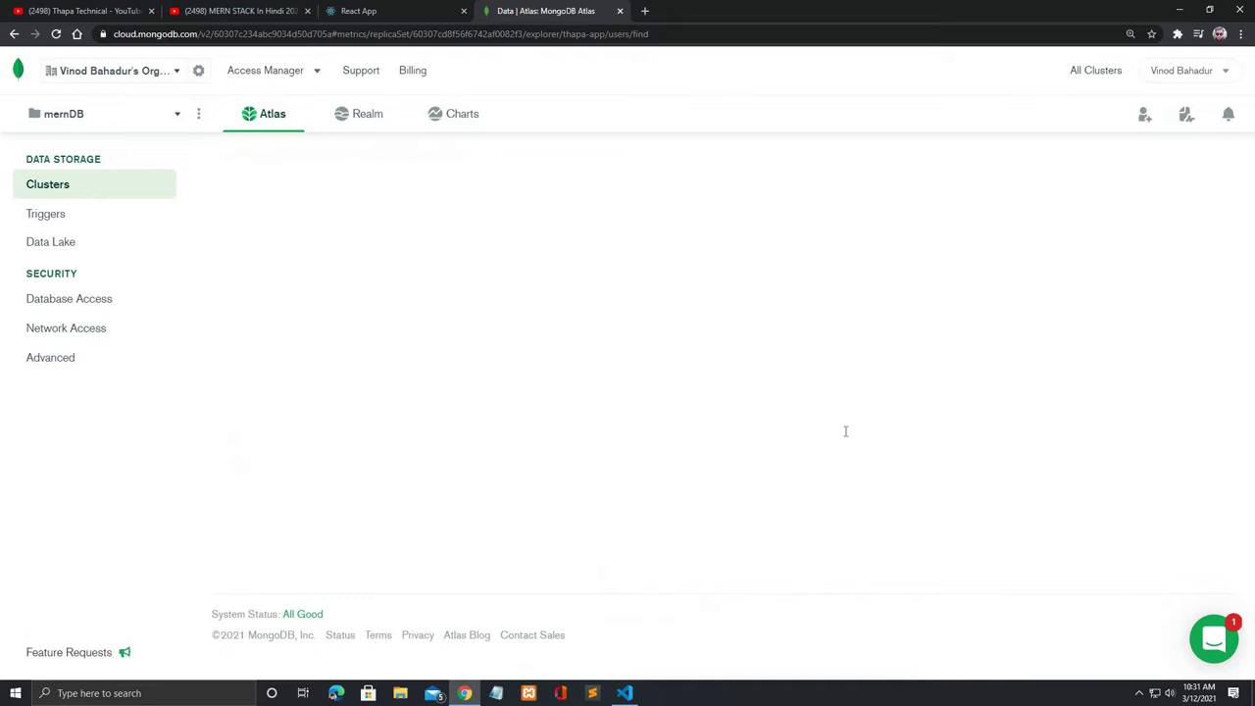
pyautogui.scroll(-15, 981, 441)
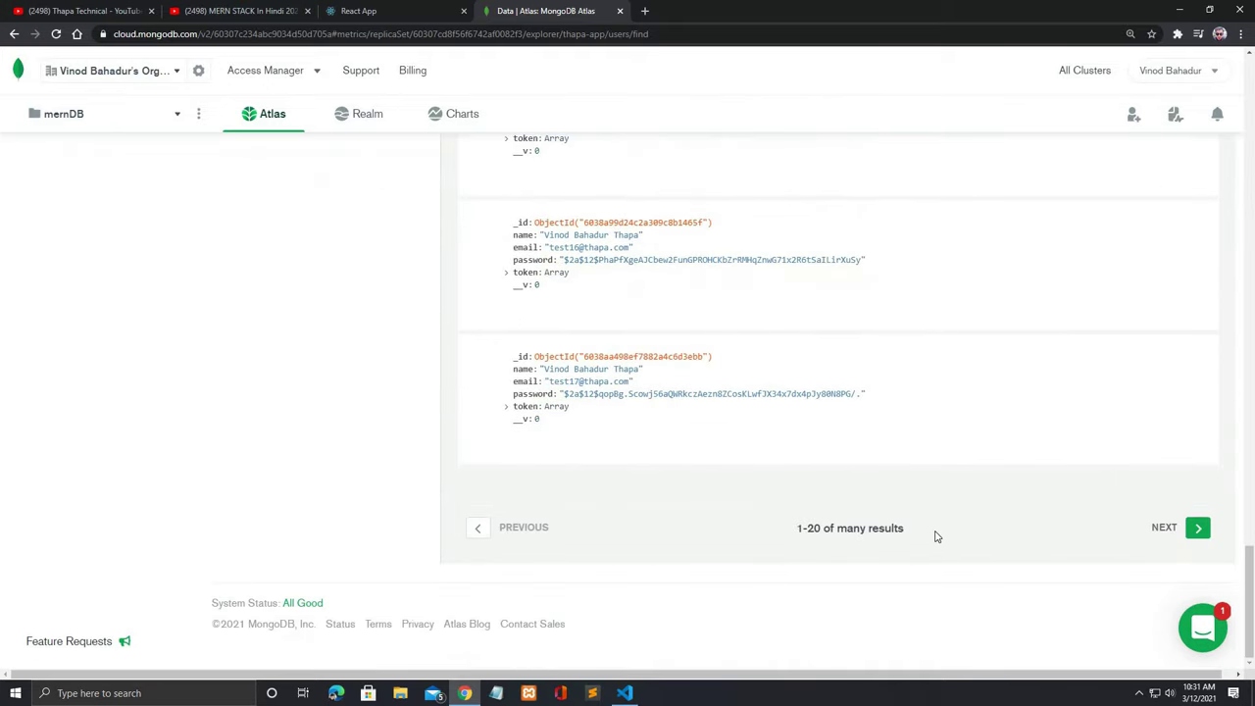
pyautogui.click(1197, 527)
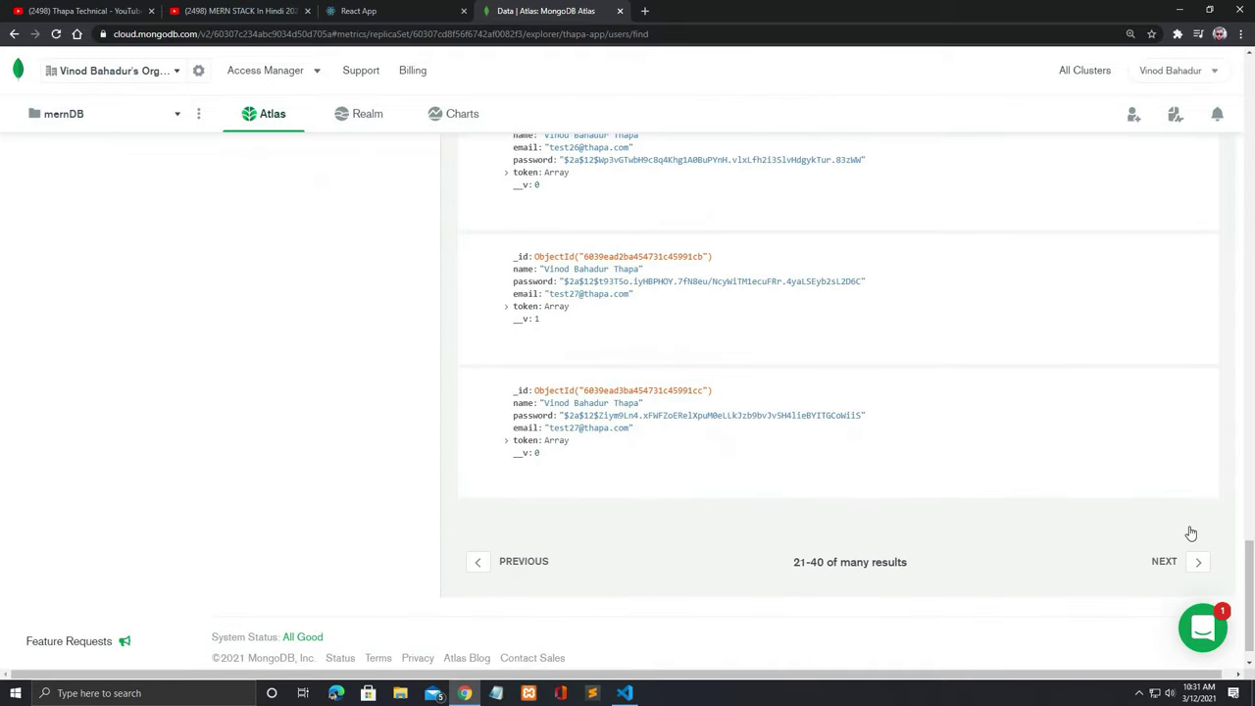
pyautogui.click(1190, 532)
pyautogui.scroll(-3, 1204, 529)
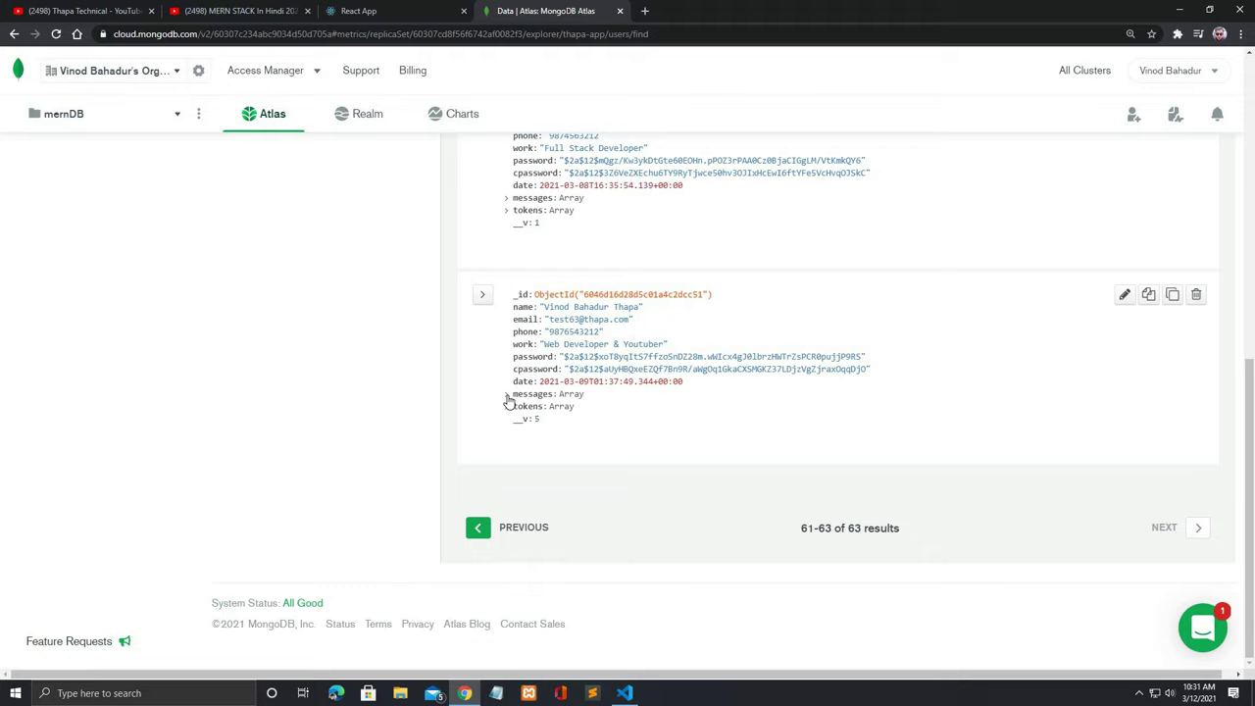
# Step: Expand the messages array of the last user document and its object 1 to read the stored message
pyautogui.click(507, 395)
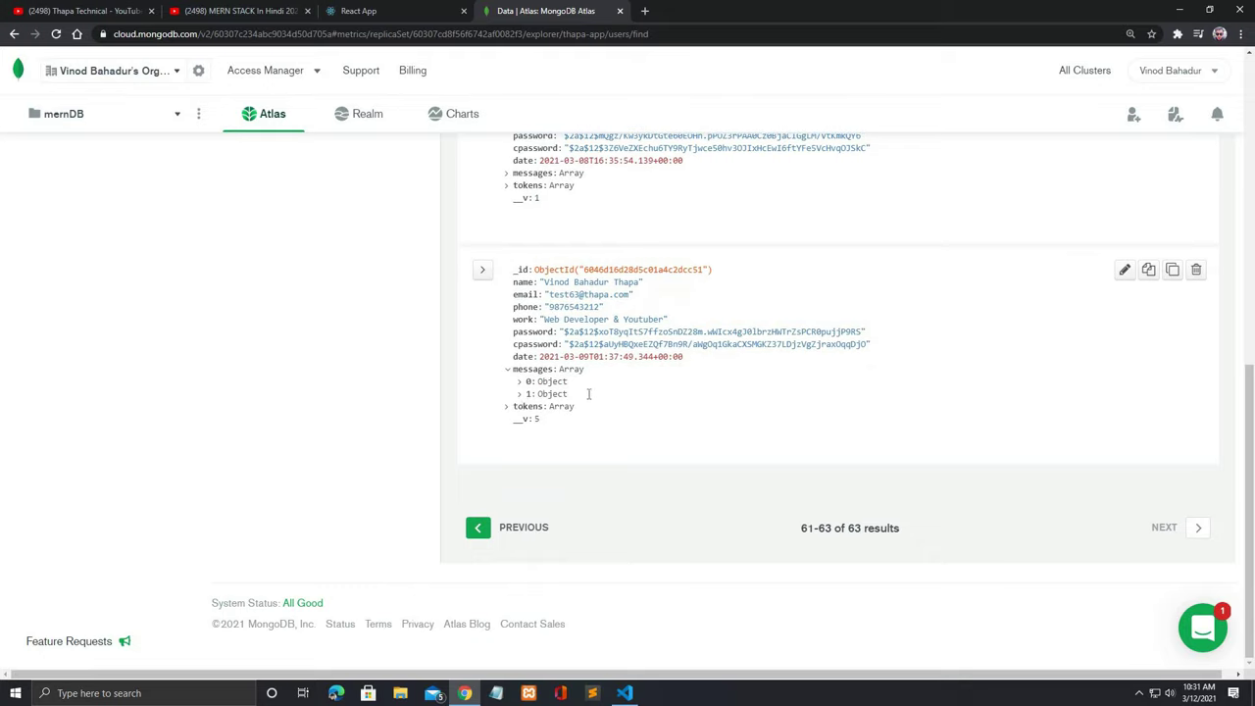
pyautogui.click(588, 393)
pyautogui.moveTo(585, 393); pyautogui.dragTo(741, 399)
pyautogui.click(741, 399)
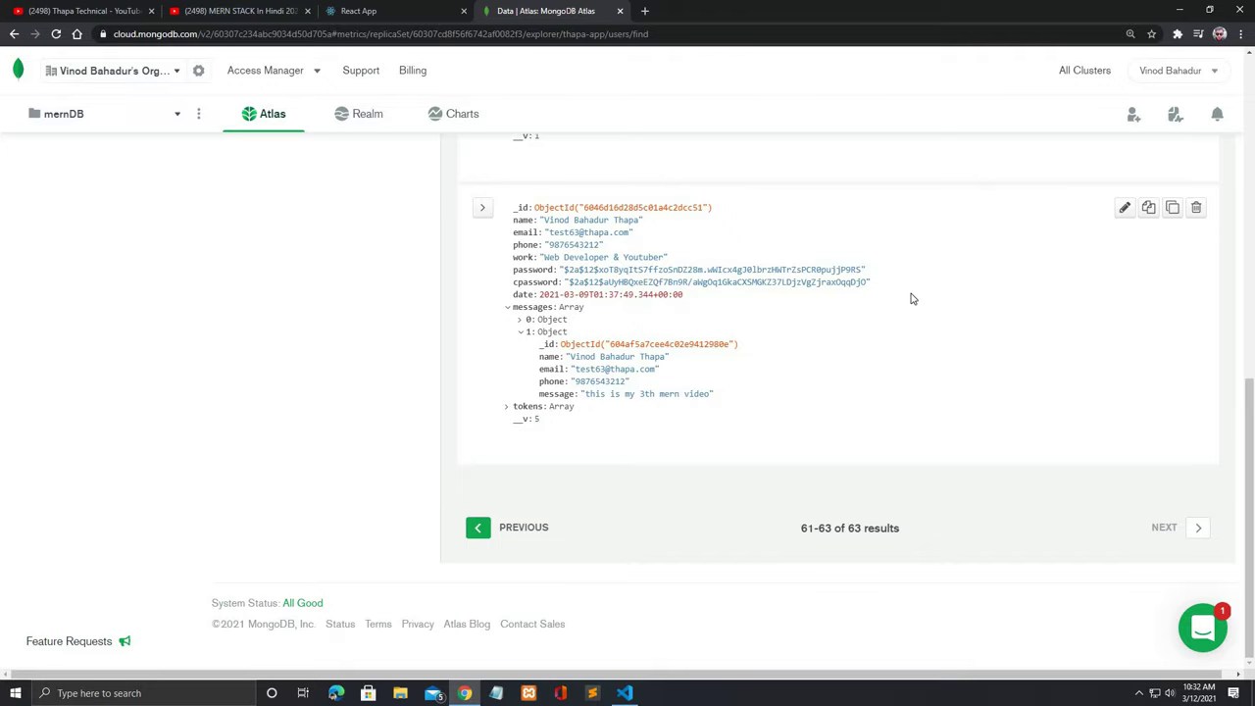
pyautogui.scroll(3, 638, 454)
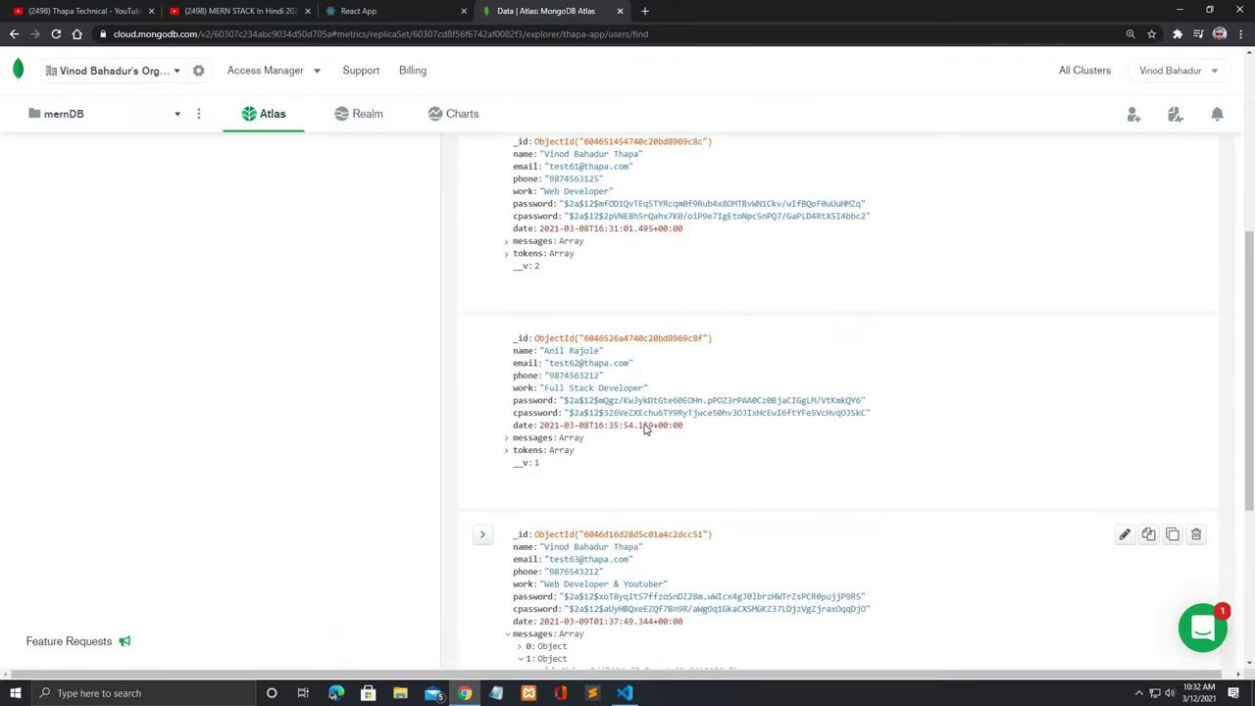
pyautogui.scroll(-3, 644, 425)
pyautogui.scroll(10, 660, 444)
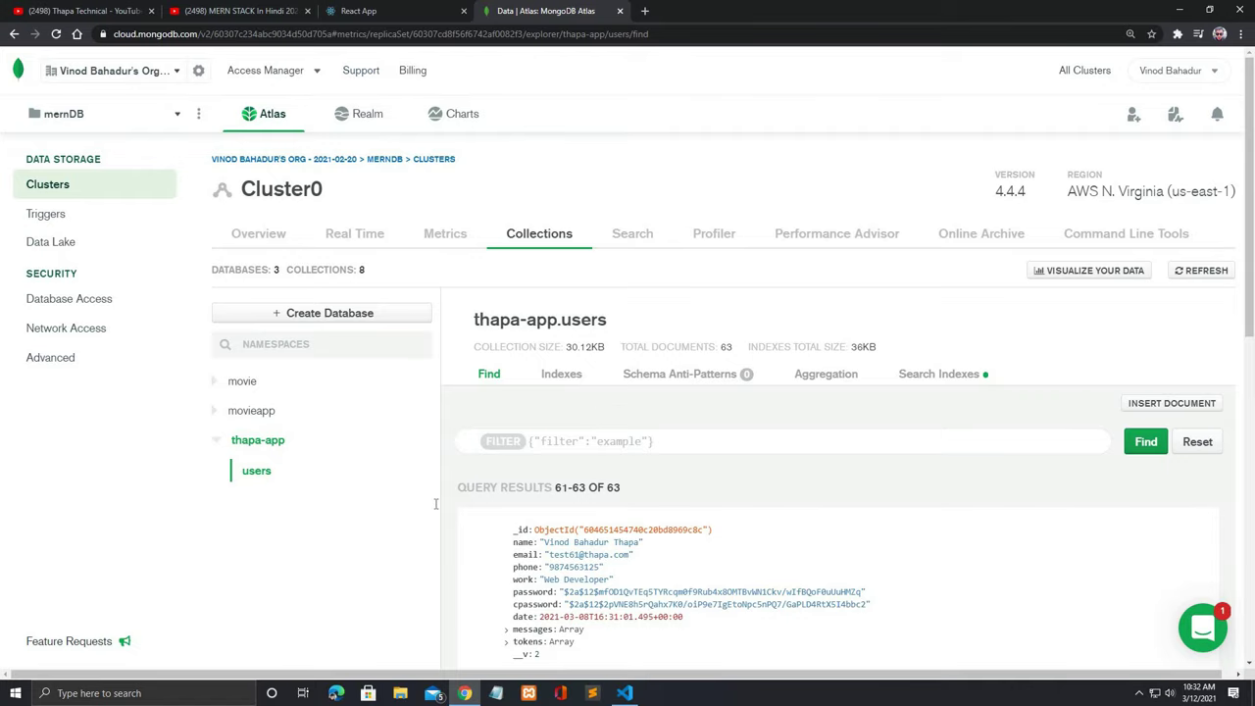
pyautogui.hotkey('ctrl', 'shift', 'Tab')
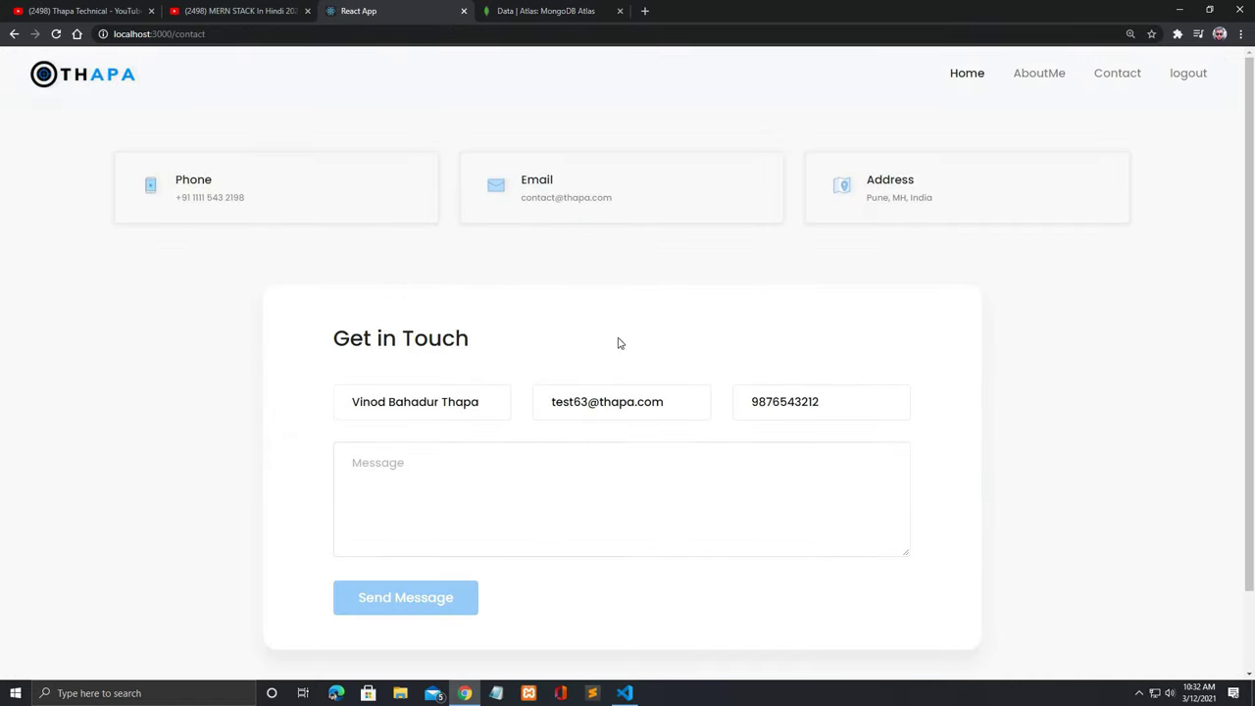
pyautogui.click(618, 19)
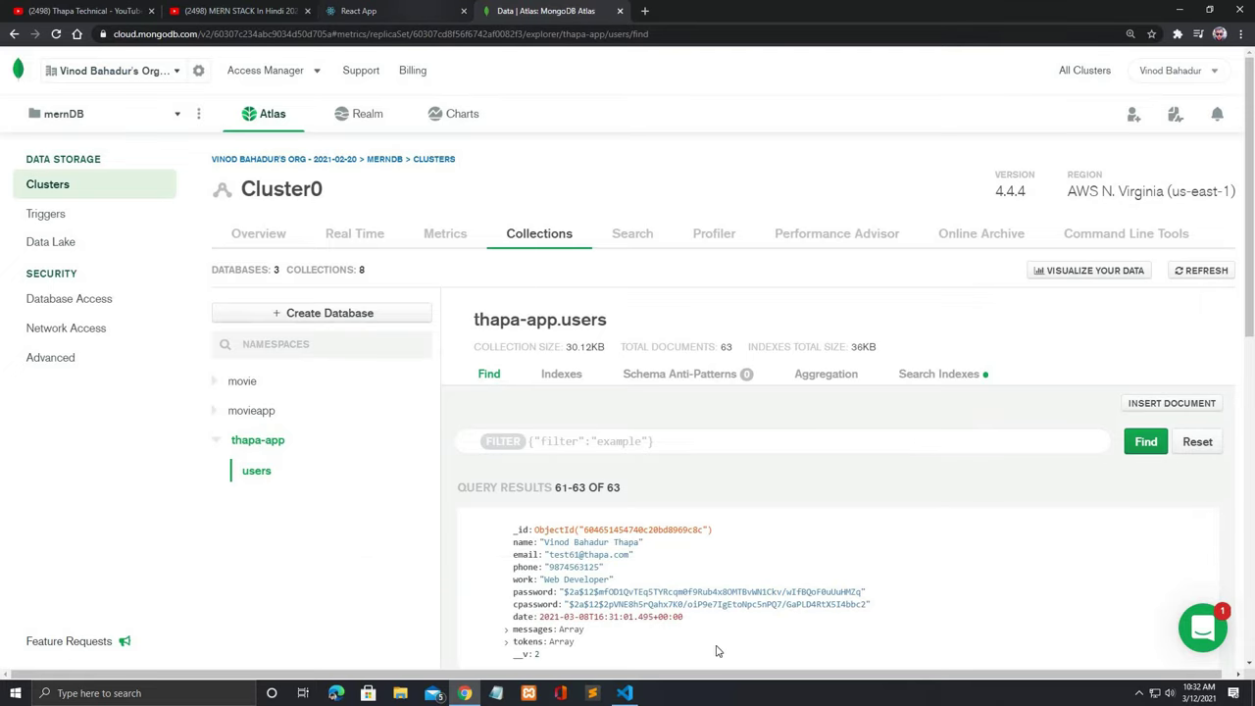
# Step: View the Thapa Technical YouTube channel and browse the posts on the channel owner's Instagram profile
pyautogui.click(422, 11)
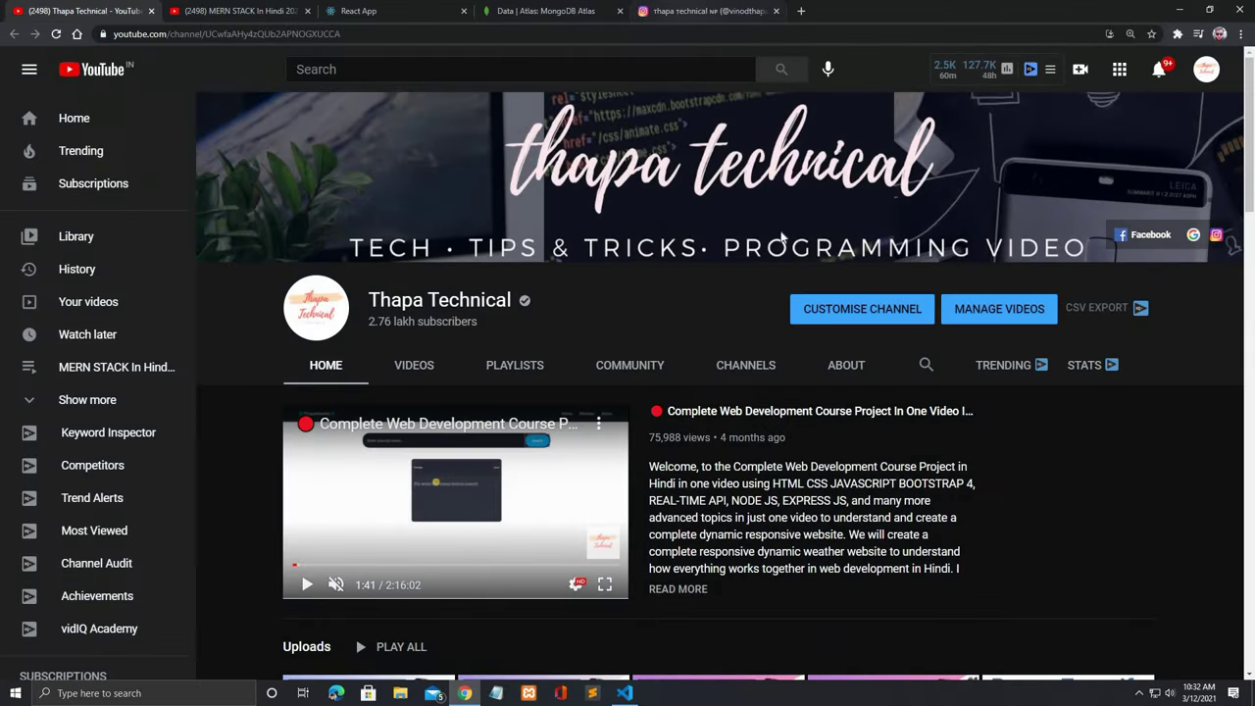
pyautogui.hotkey('ctrl', '5')
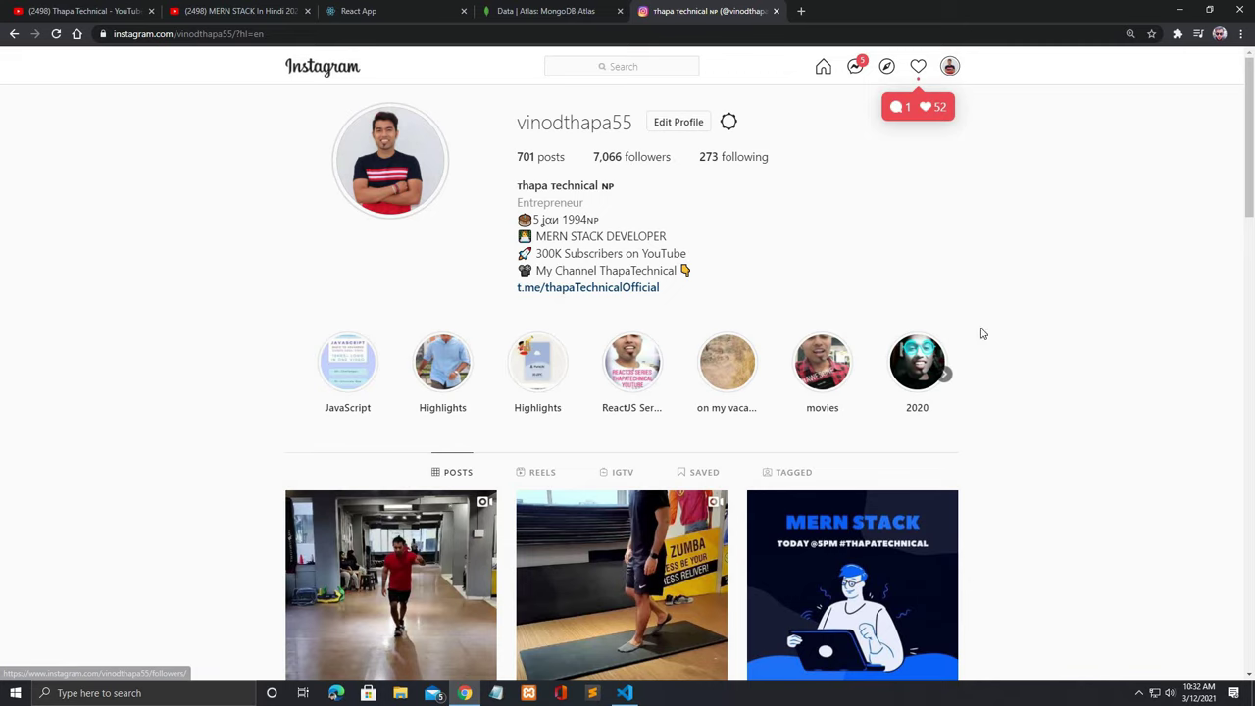
pyautogui.scroll(-1, 1054, 386)
pyautogui.scroll(-3, 1054, 385)
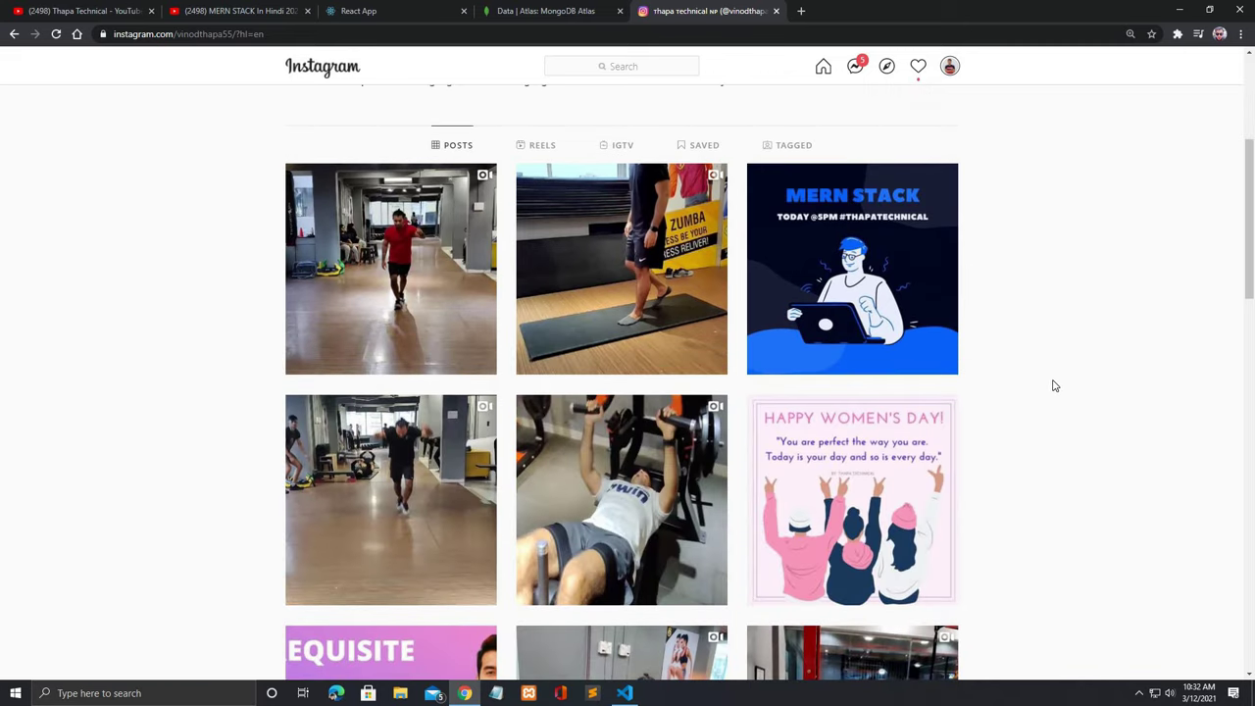
pyautogui.scroll(-2, 1054, 385)
pyautogui.scroll(5, 1053, 383)
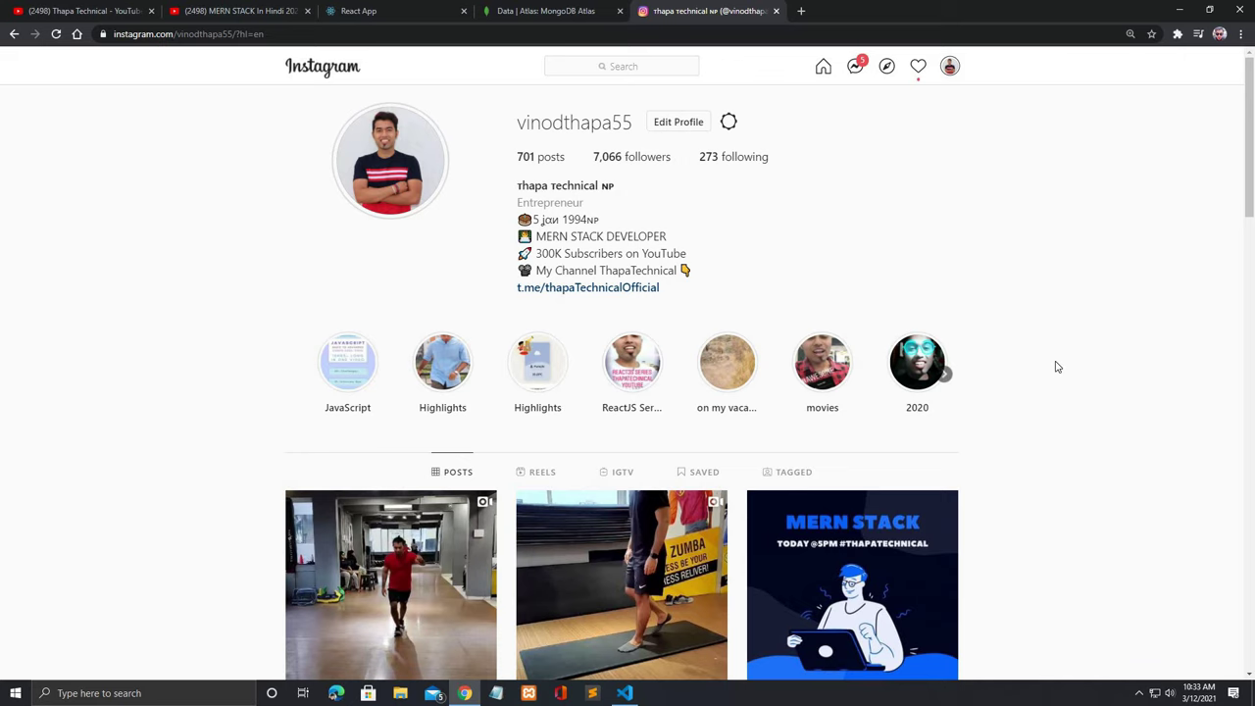
pyautogui.scroll(-4, 1045, 367)
pyautogui.scroll(4, 611, 167)
# Step: Switch to Visual Studio Code and review the routes and the middleware function in the server's app.js
pyautogui.hotkey('alt', 'Tab')
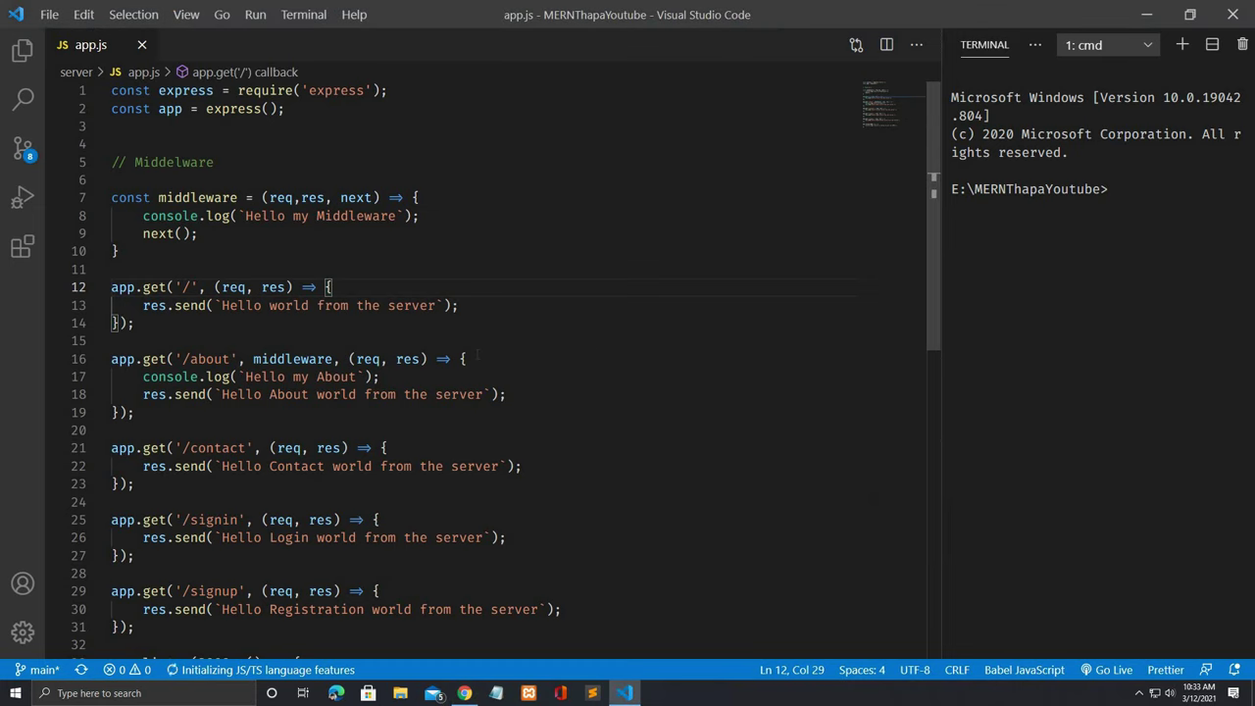
pyautogui.scroll(-5, 477, 358)
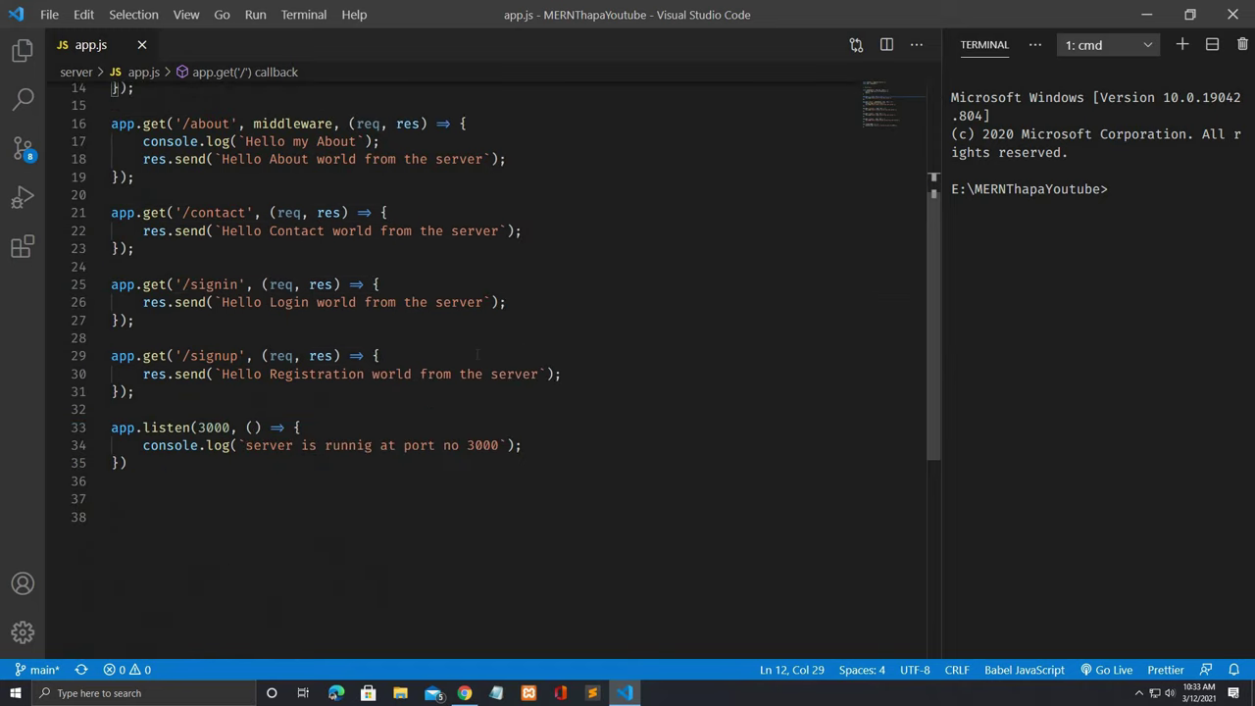
pyautogui.scroll(5, 477, 357)
pyautogui.moveTo(135, 555); pyautogui.dragTo(137, 411)
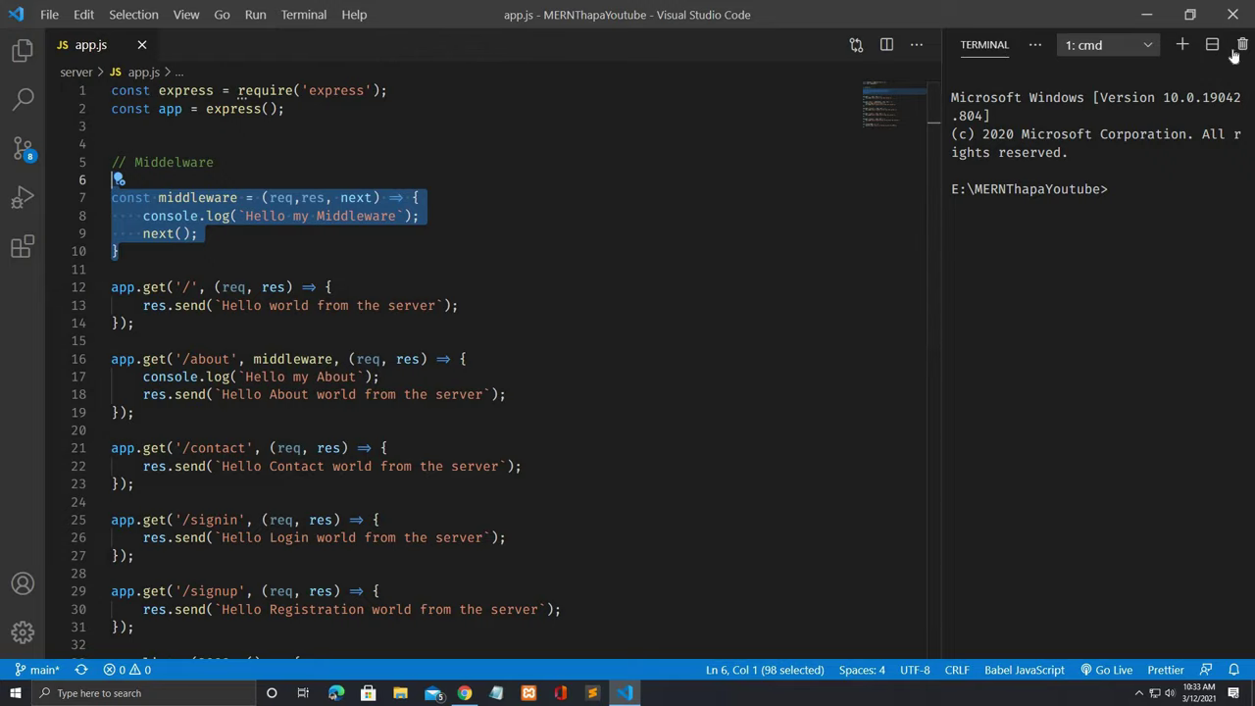
# Step: Hide the terminal, enlarge the code in the editor and clear the selection of the middleware function in app.js
pyautogui.moveTo(940, 240); pyautogui.dragTo(653, 240)
pyautogui.hotkey('ctrl', '`')
pyautogui.keyDown('ctrl'); pyautogui.scroll(1, 654, 253); pyautogui.keyUp('ctrl')
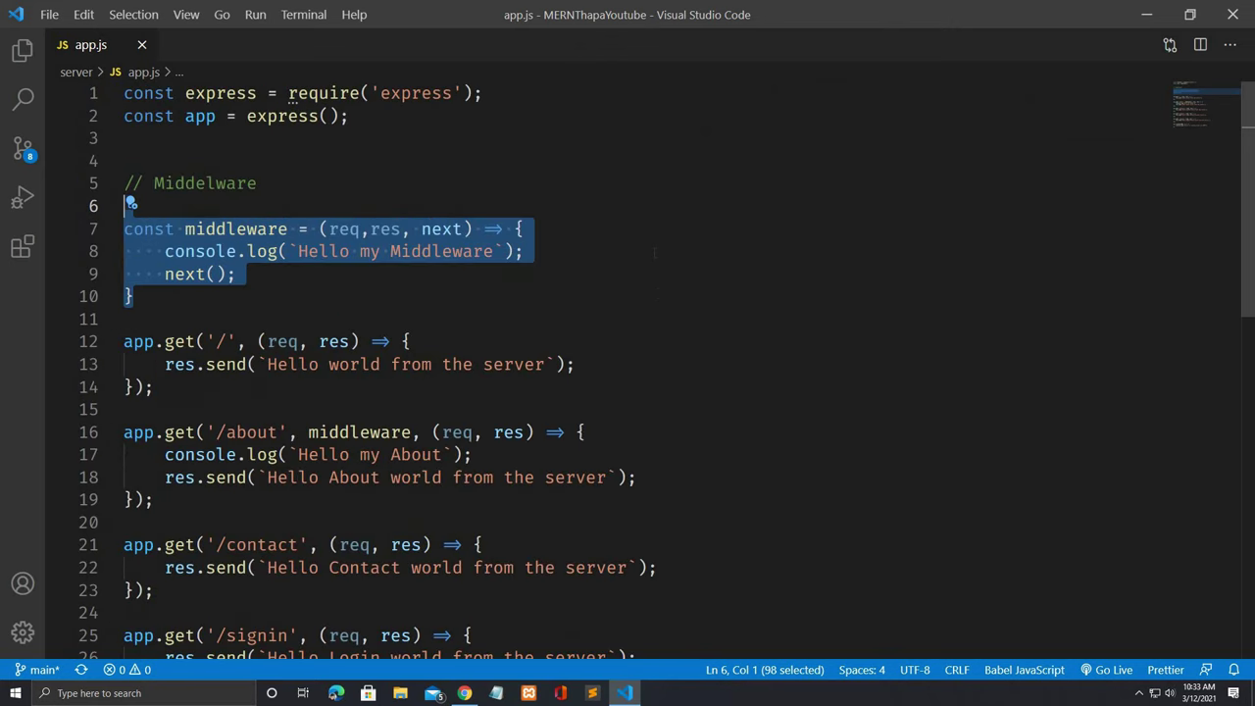
pyautogui.click(525, 251)
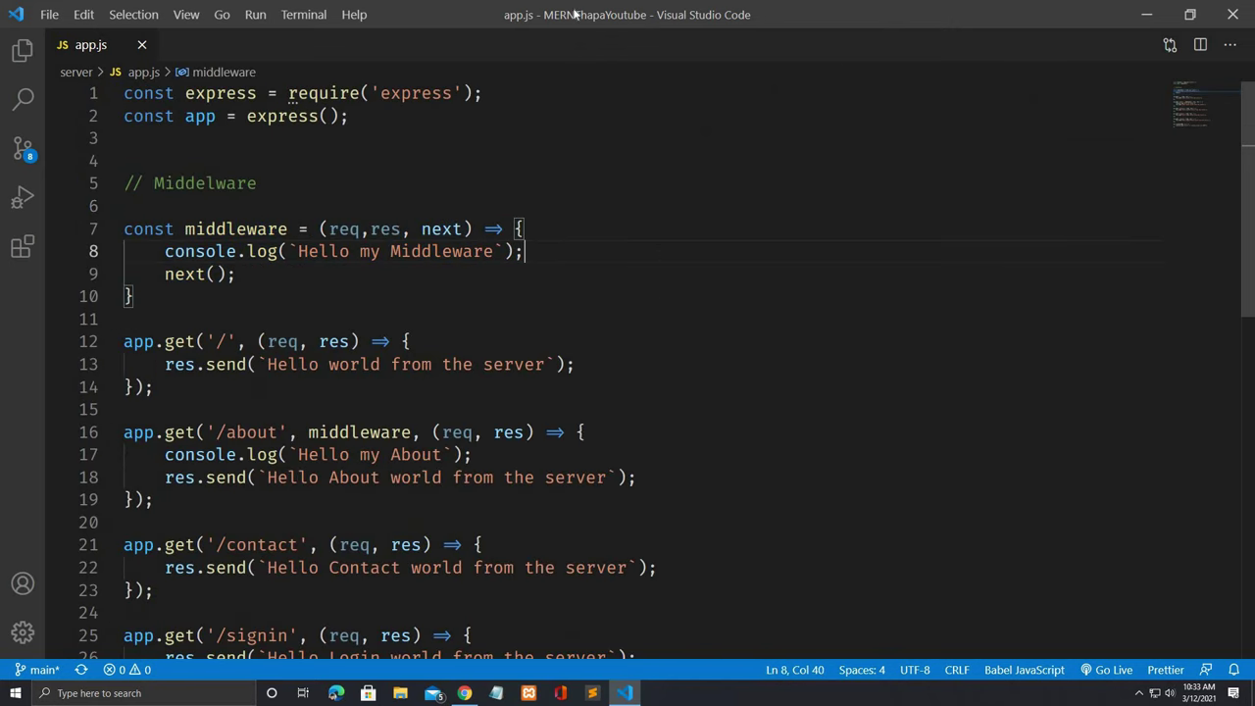
# Step: Switch to Chrome and open the MongoDB Atlas registration page, mongodb.com/cloud/atlas/register, in a new tab
pyautogui.hotkey('alt', 'Tab')
pyautogui.hotkey('ctrl', 'shift', 'Tab')
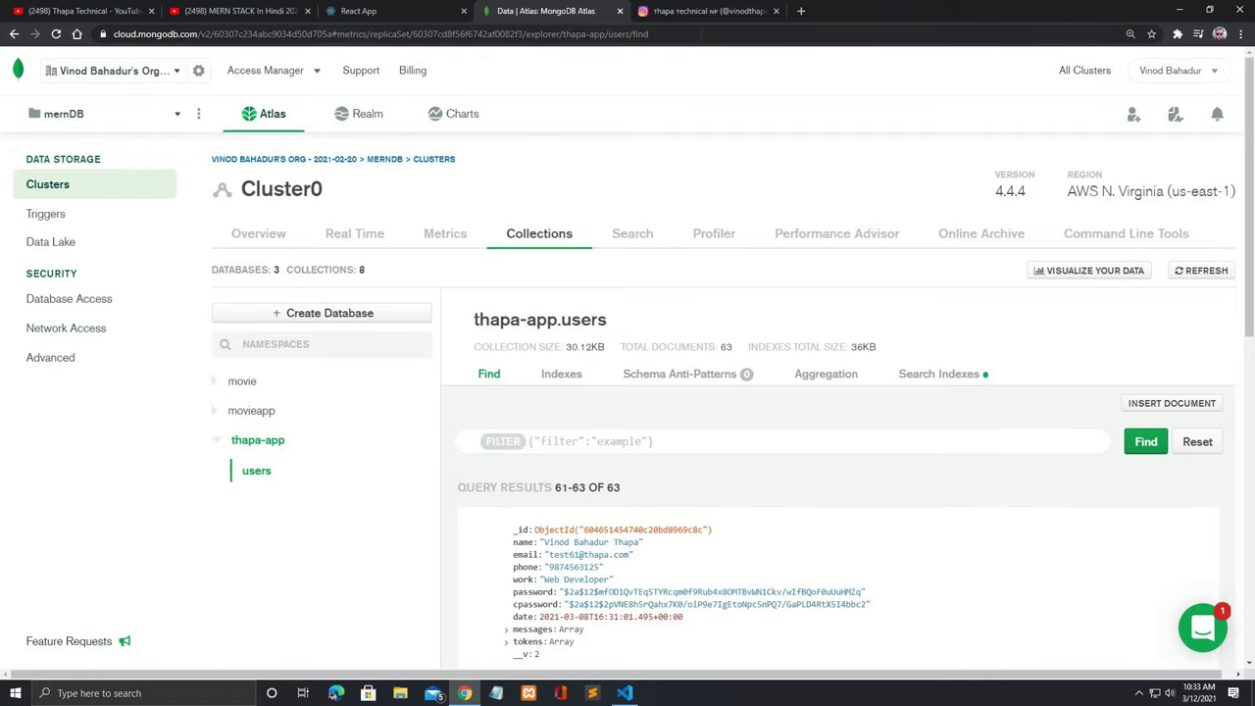
pyautogui.hotkey('ctrl', 'l')
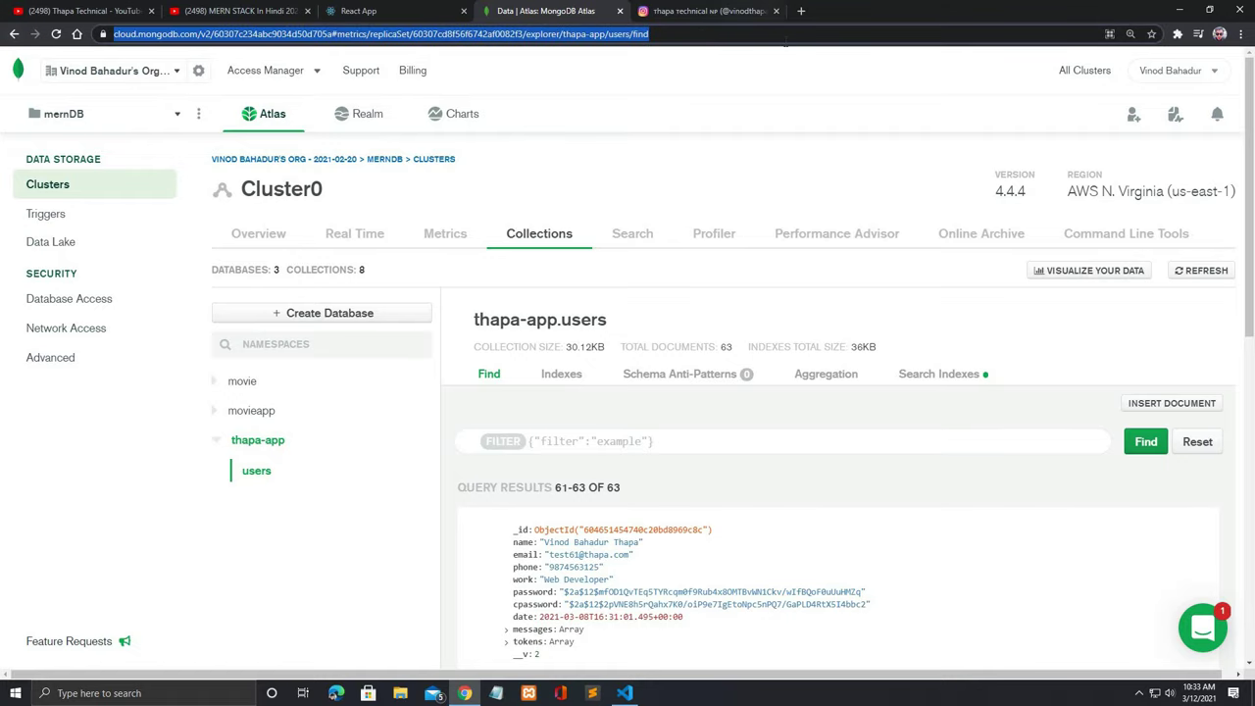
pyautogui.hotkey('ctrl', 't')
pyautogui.write('mopg')
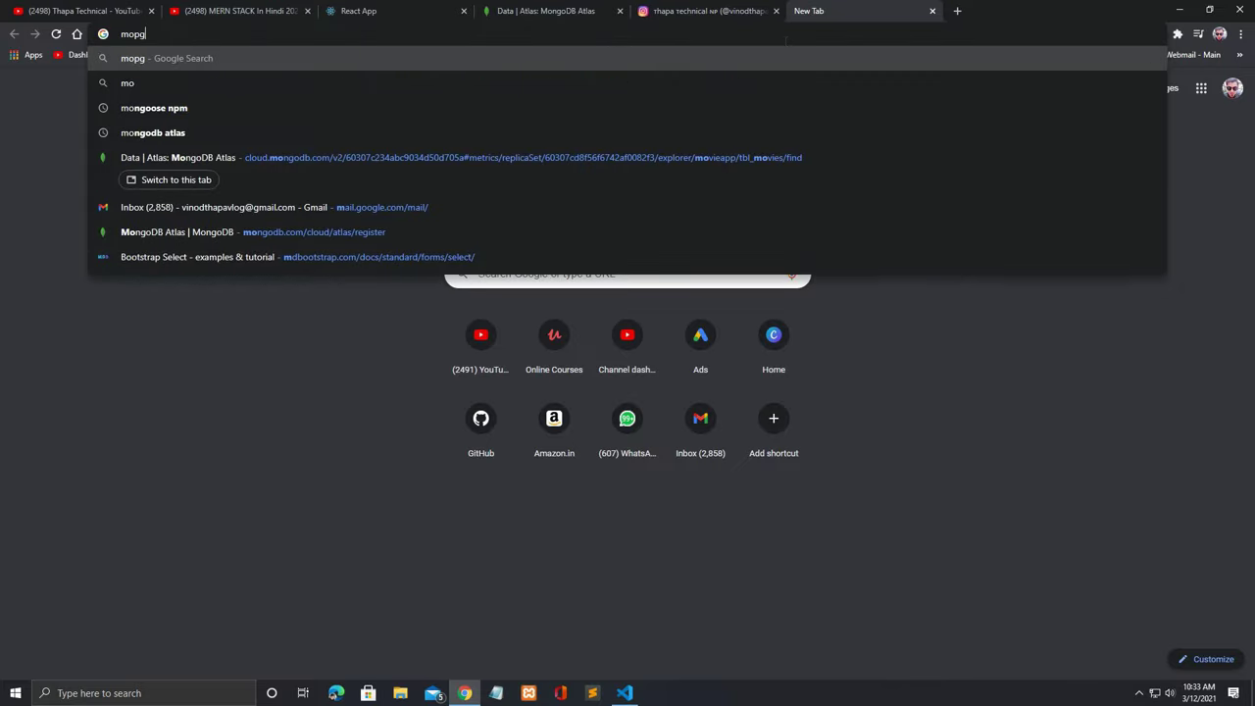
pyautogui.press('BackSpace')
pyautogui.press('BackSpace')
pyautogui.write('ngodb.com/cloud/atlas/register')
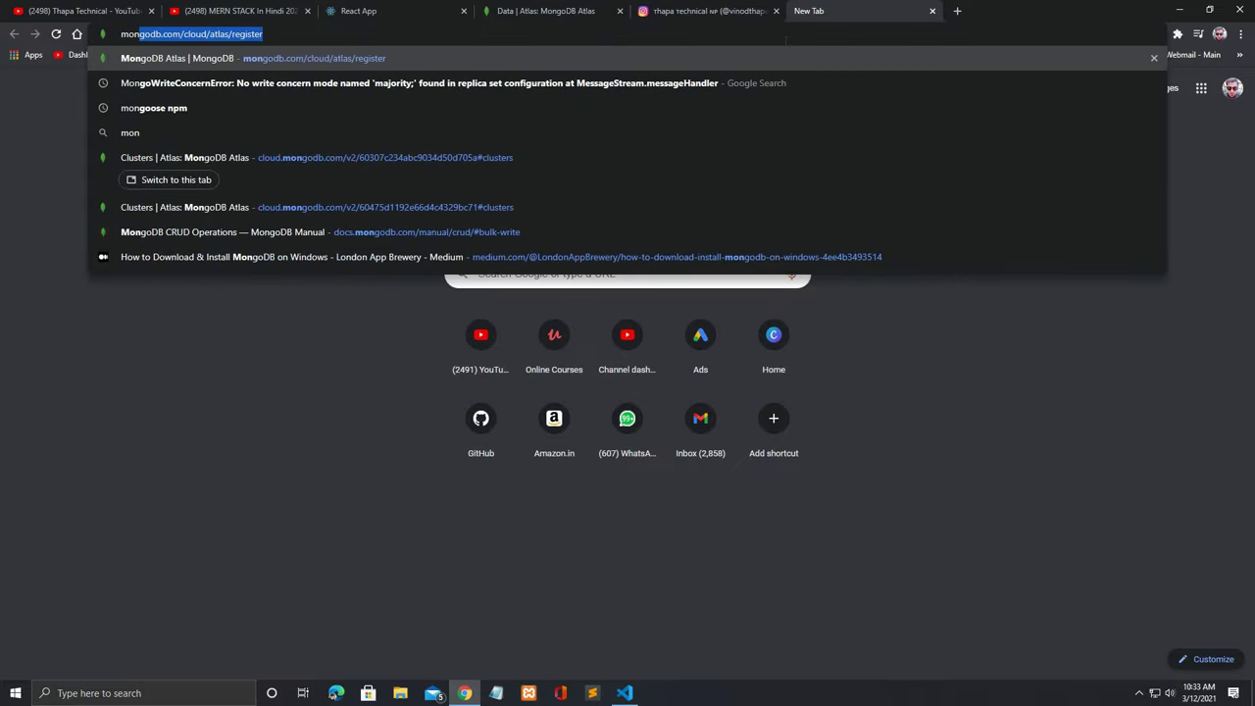
pyautogui.press('End')
pyautogui.press('Return')
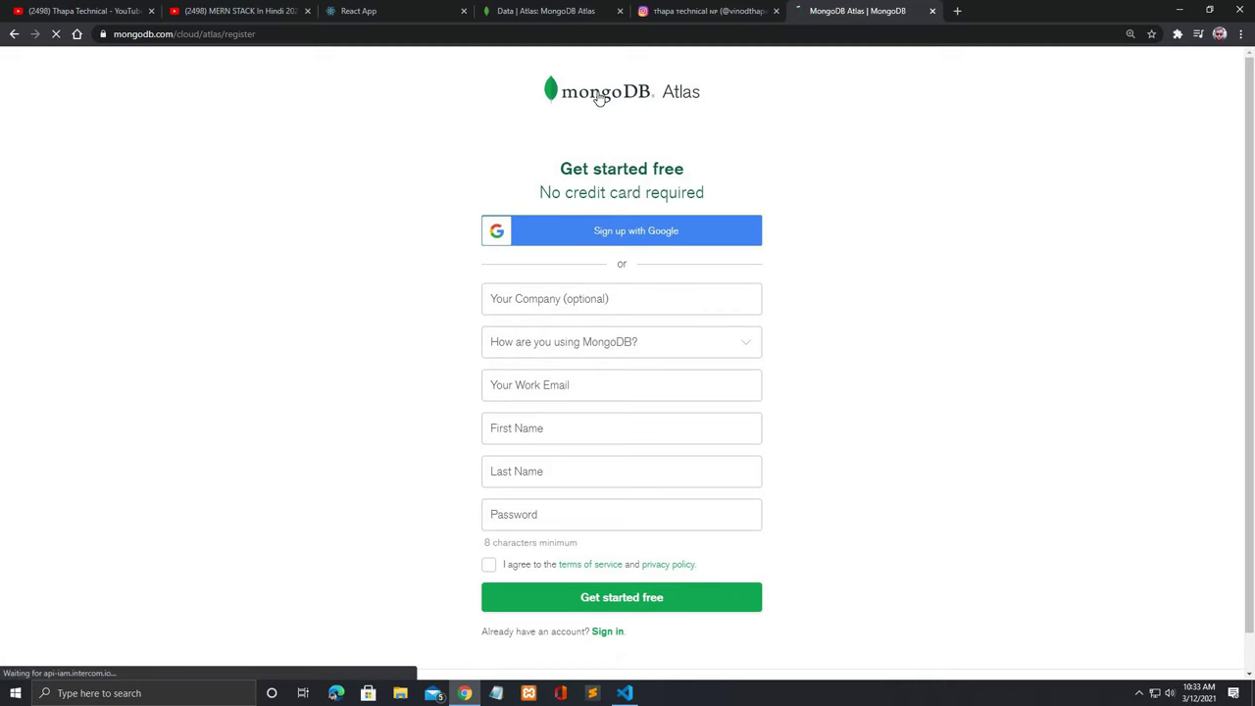
# Step: Close the Atlas collections tab, reopen the free sign-up form from the MongoDB Atlas page and glance at the React app's contact page
pyautogui.click(619, 11)
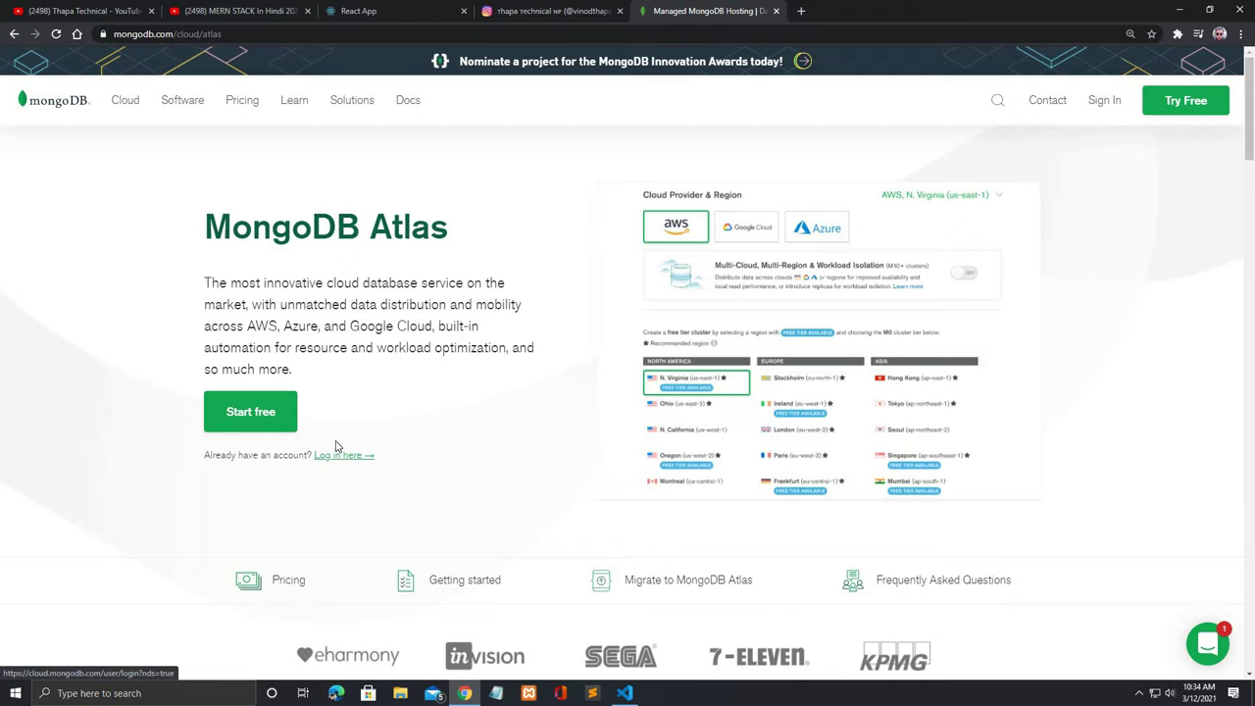
pyautogui.click(251, 411)
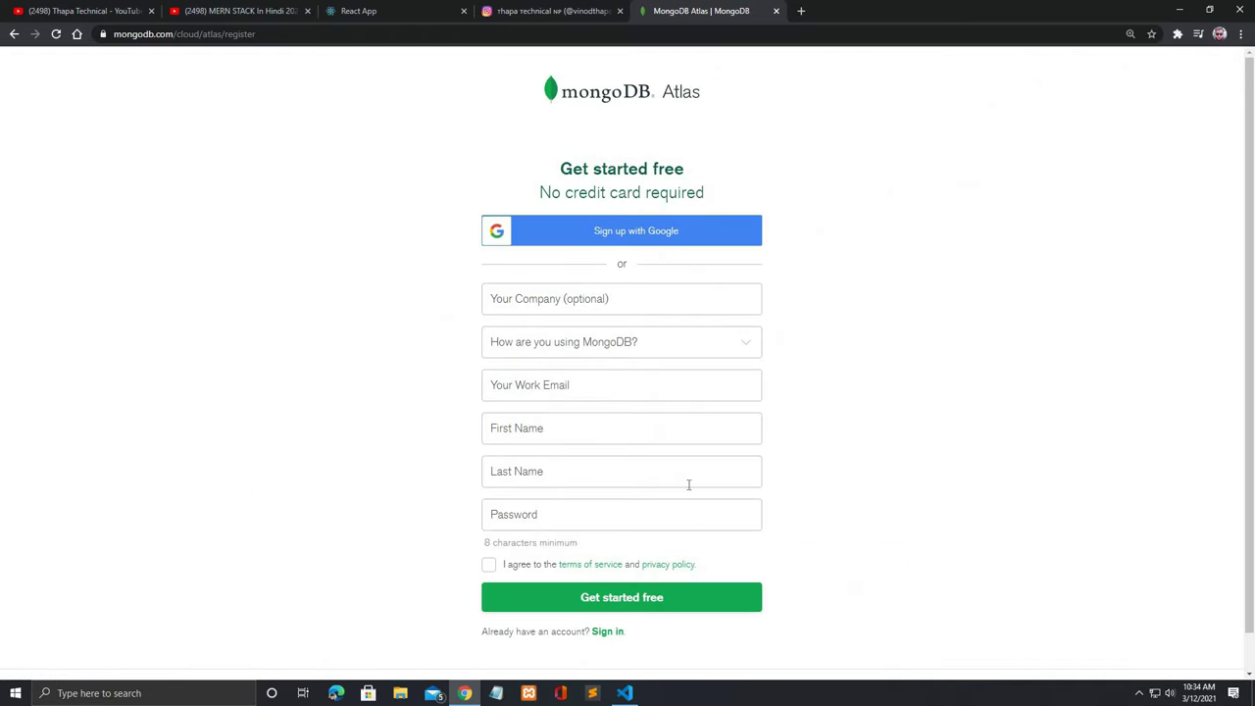
pyautogui.hotkey('ctrl', '3')
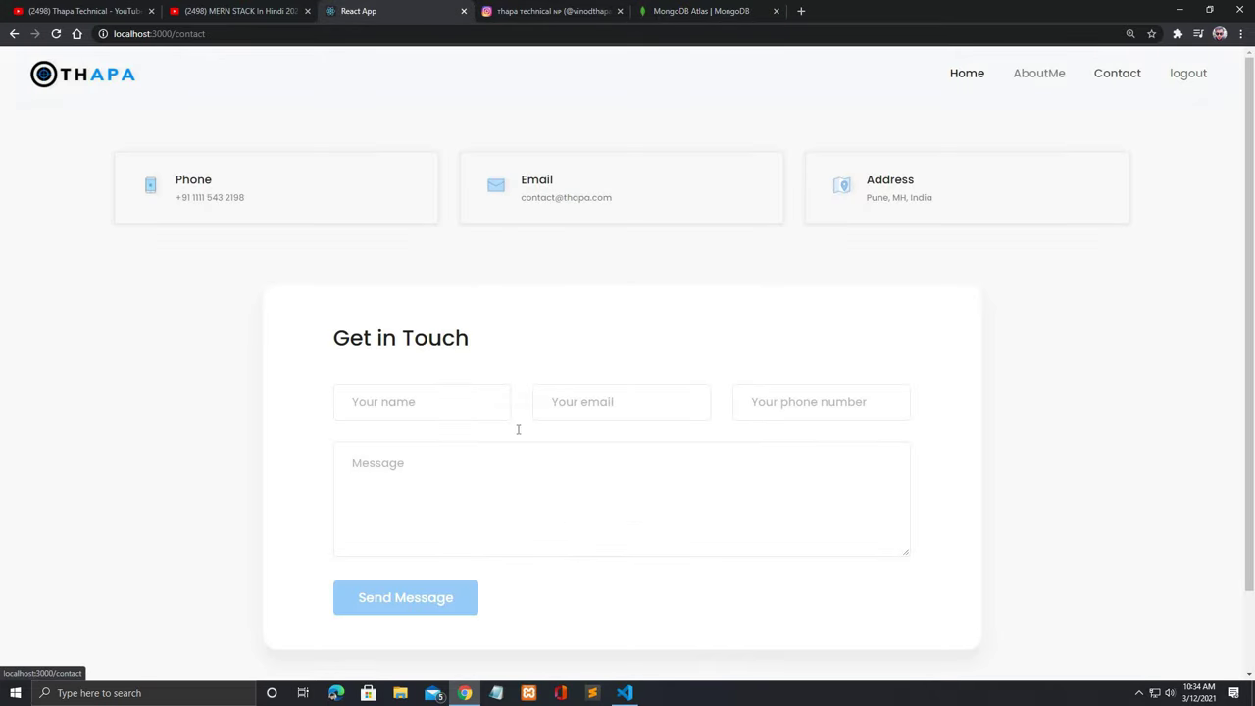
# Step: Return to the Atlas registration page and log in to the existing MongoDB account instead of signing up
pyautogui.hotkey('ctrl', '5')
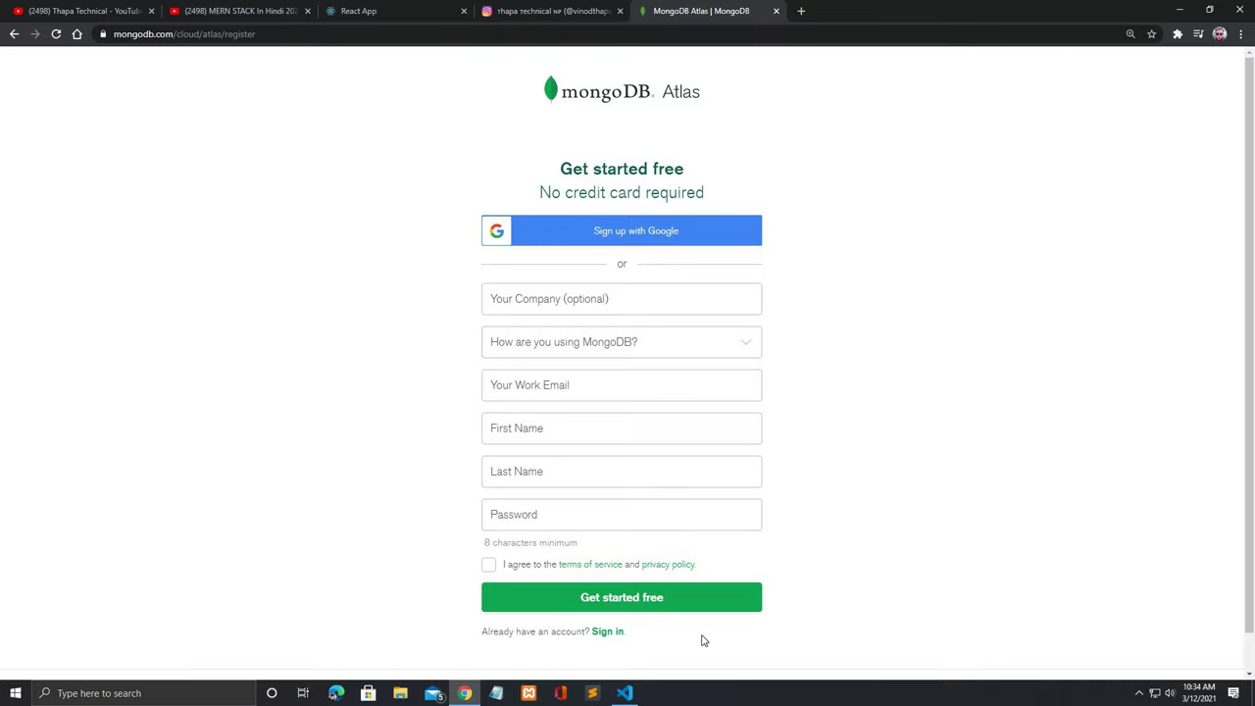
pyautogui.click(616, 632)
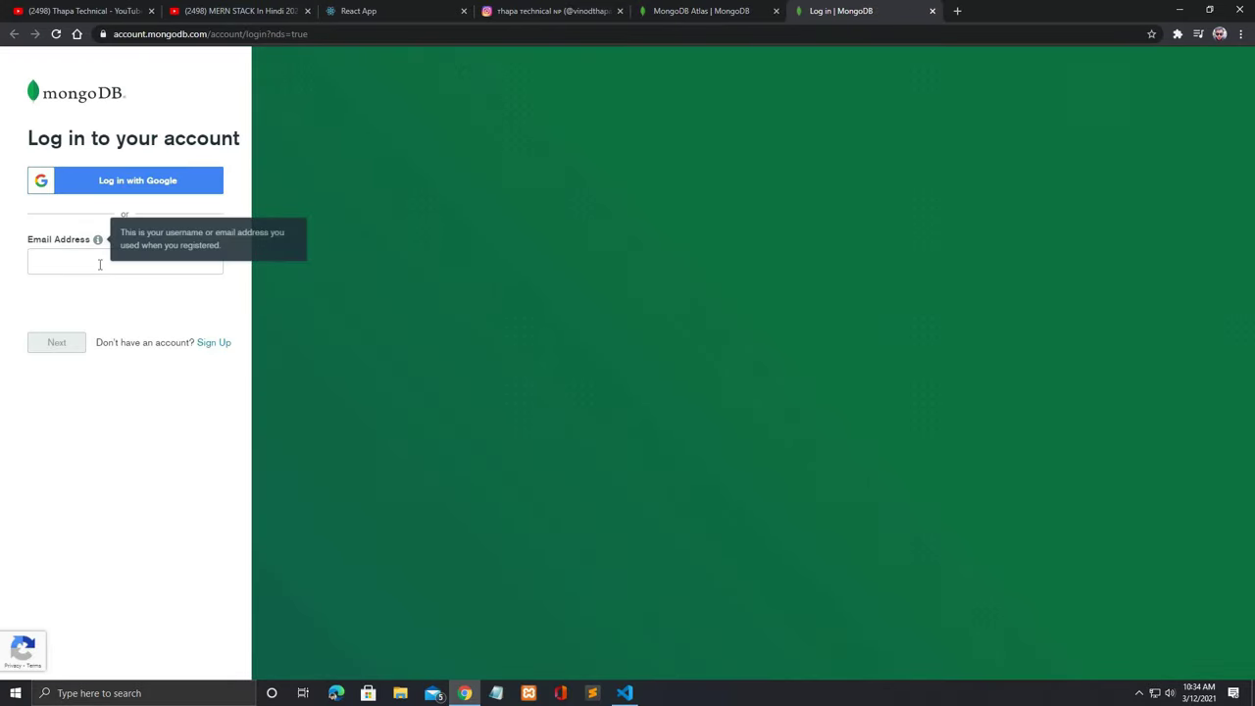
pyautogui.click(99, 264)
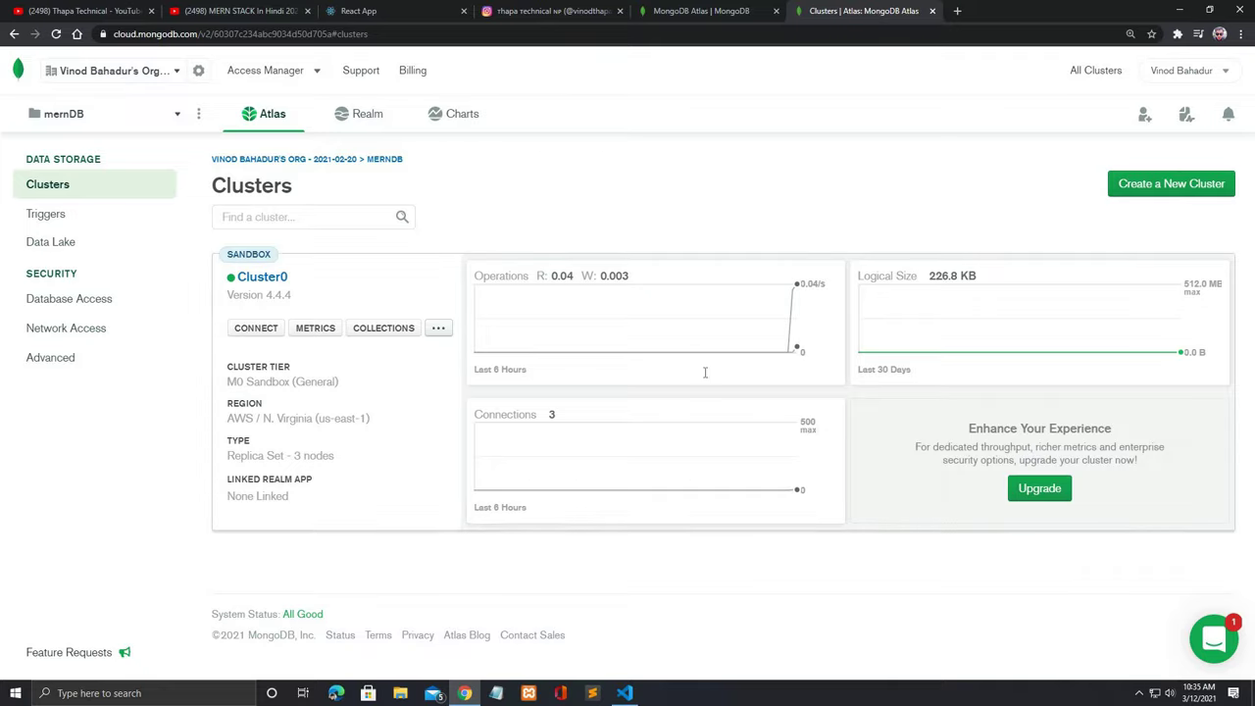
# Step: Review the Atlas project list for the mernDB organization and start creating a new project
pyautogui.hotkey('alt', 'Tab')
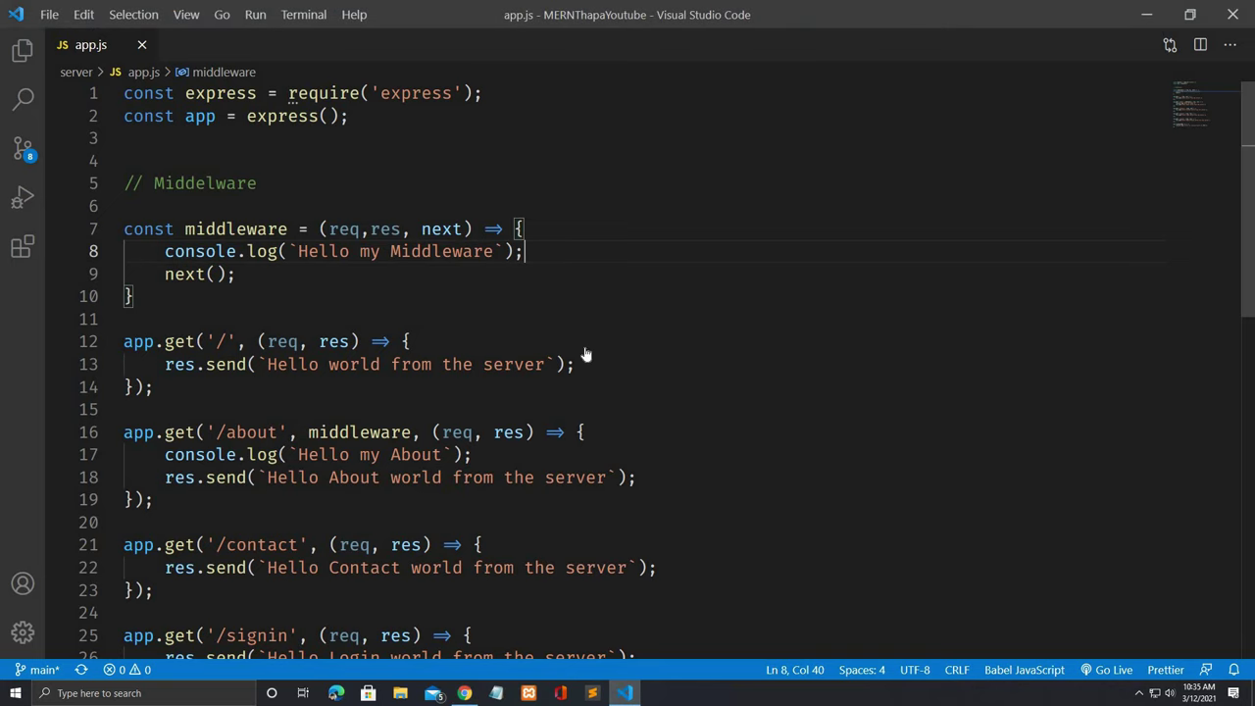
pyautogui.hotkey('alt', 'Tab')
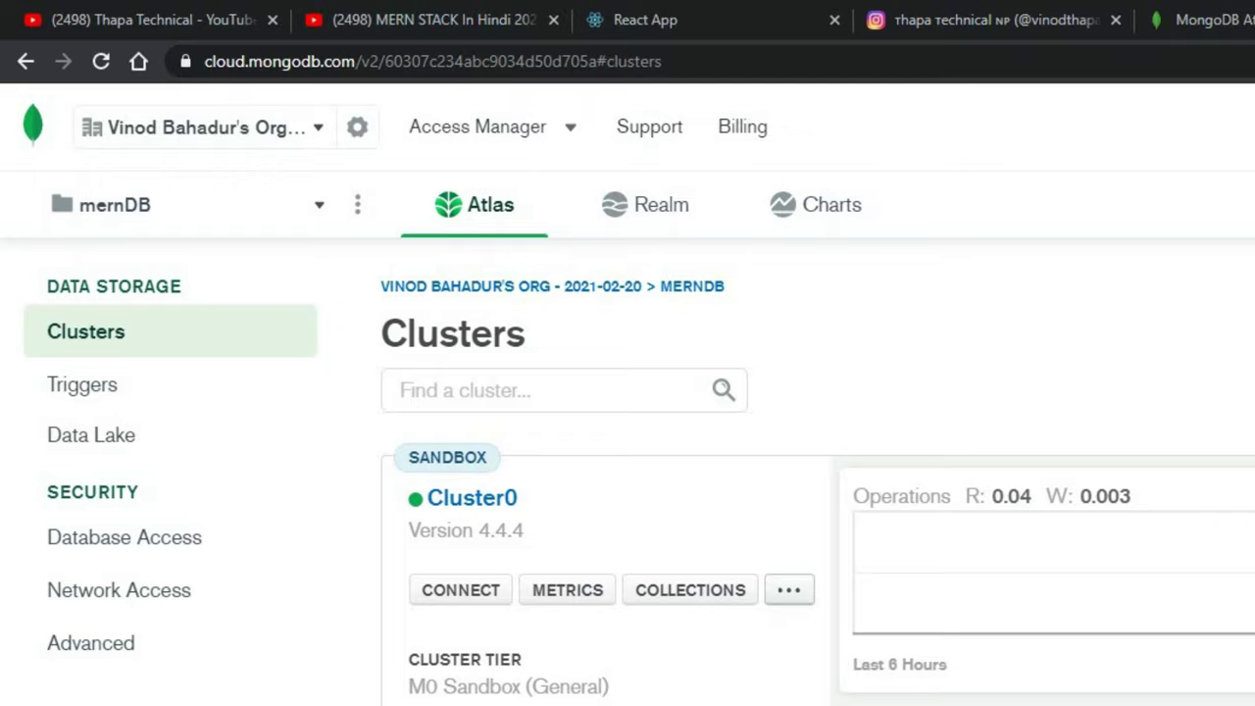
pyautogui.click(272, 228)
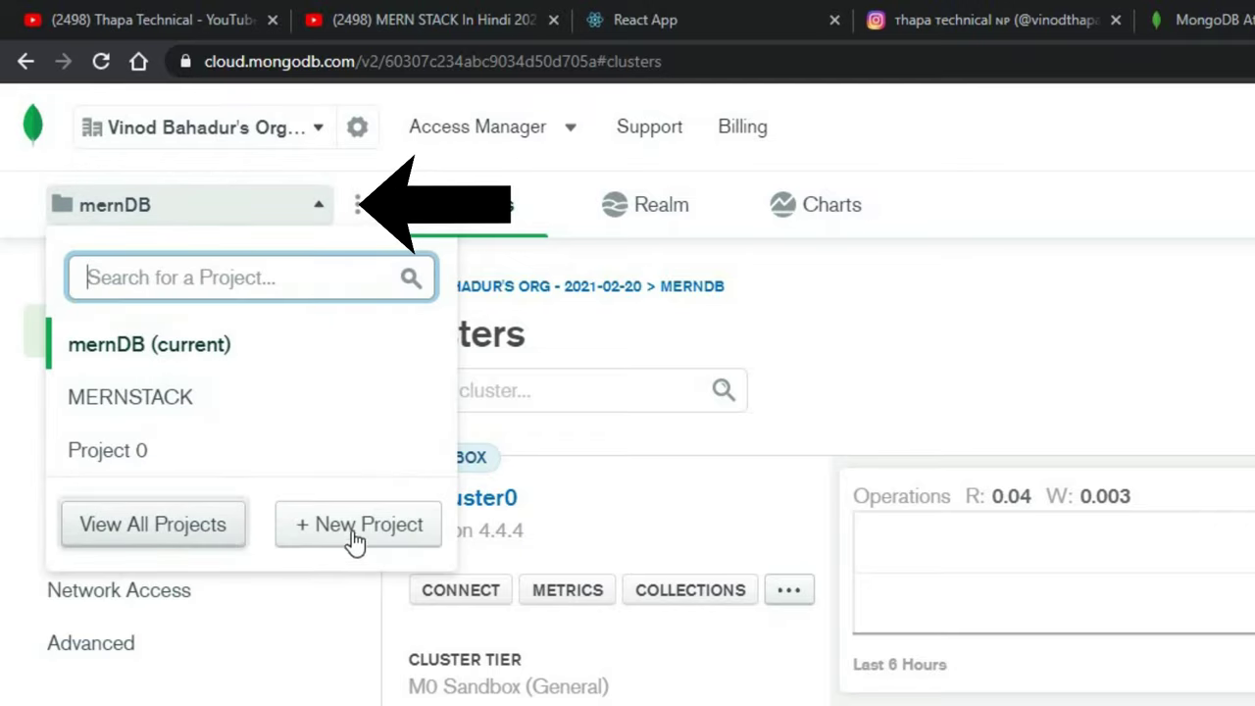
pyautogui.click(315, 217)
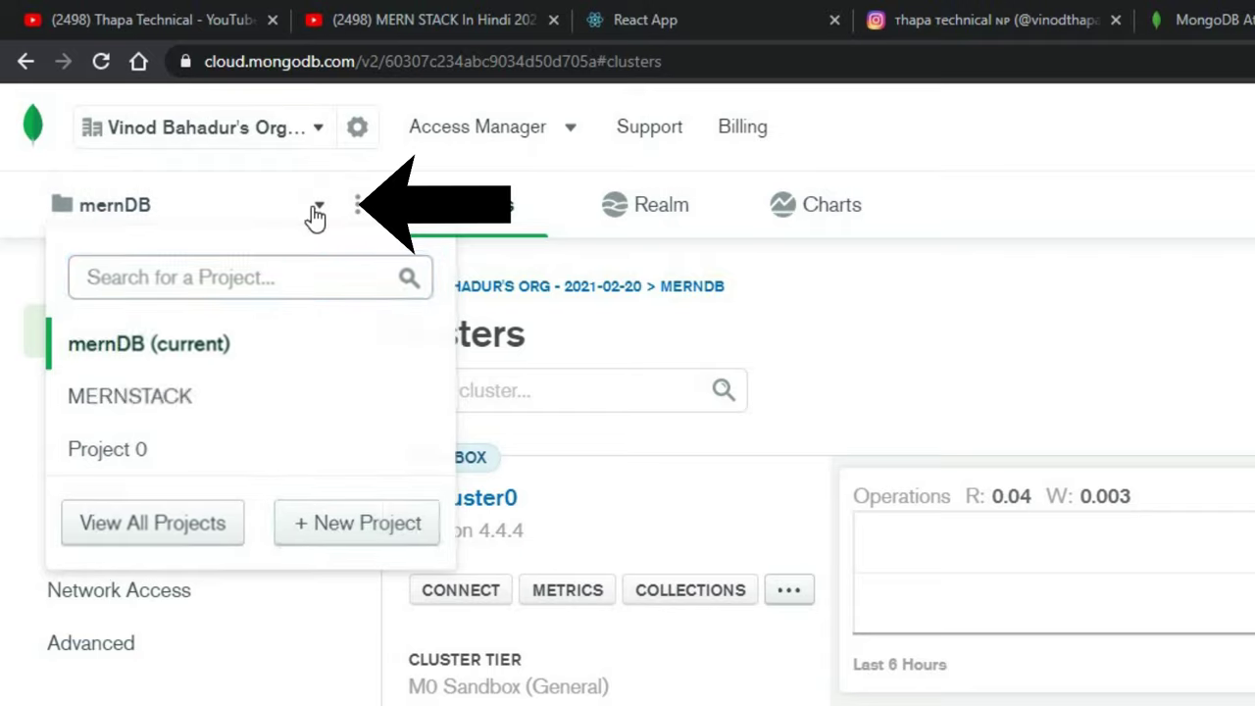
pyautogui.click(315, 217)
pyautogui.click(315, 217)
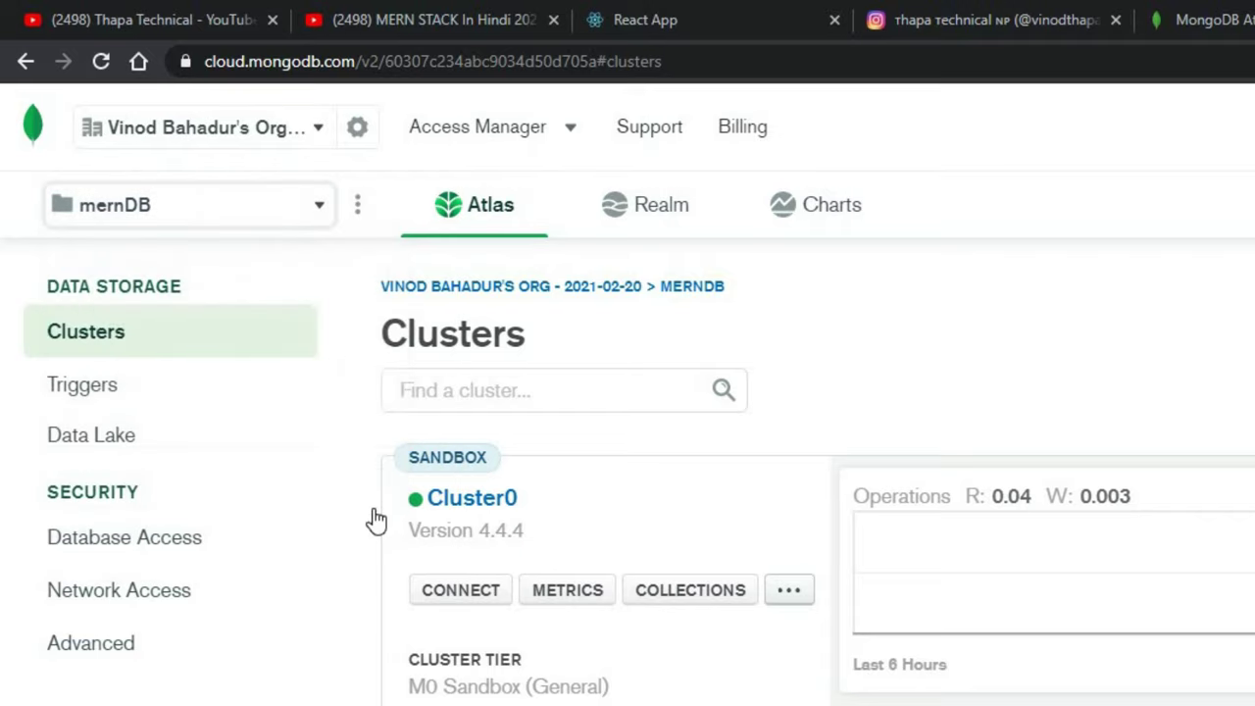
pyautogui.press('Return')
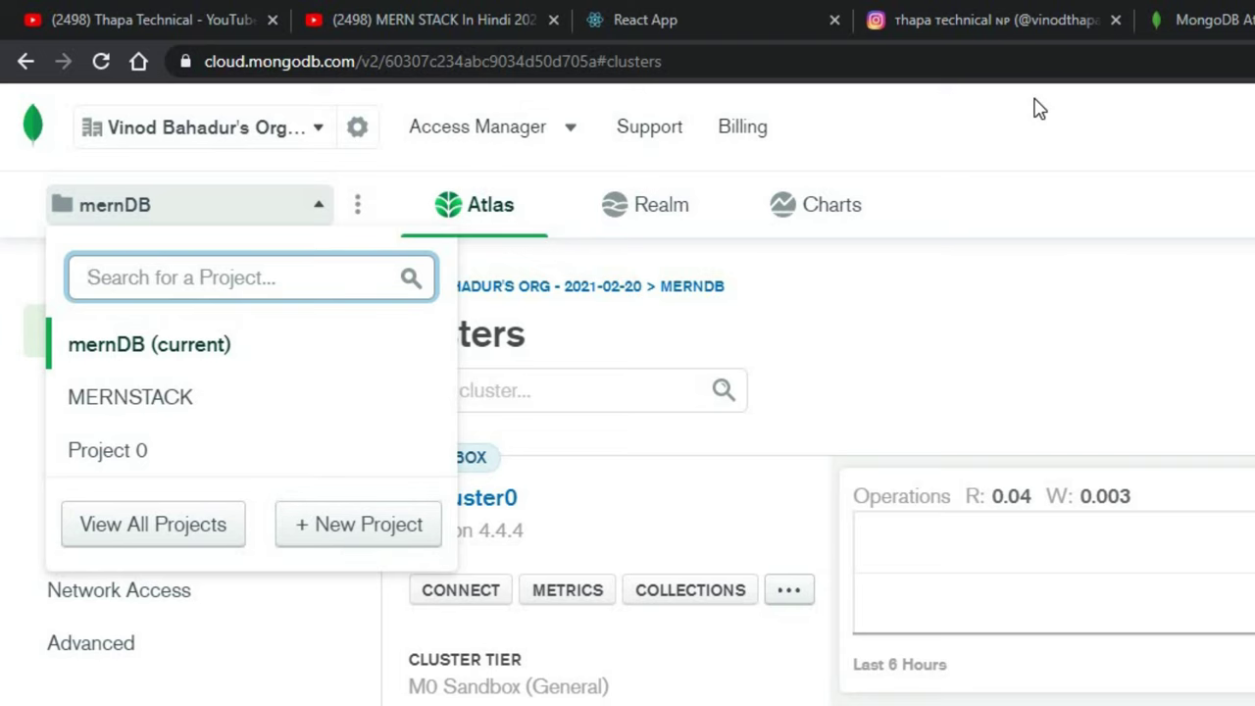
pyautogui.click(291, 219)
pyautogui.click(293, 216)
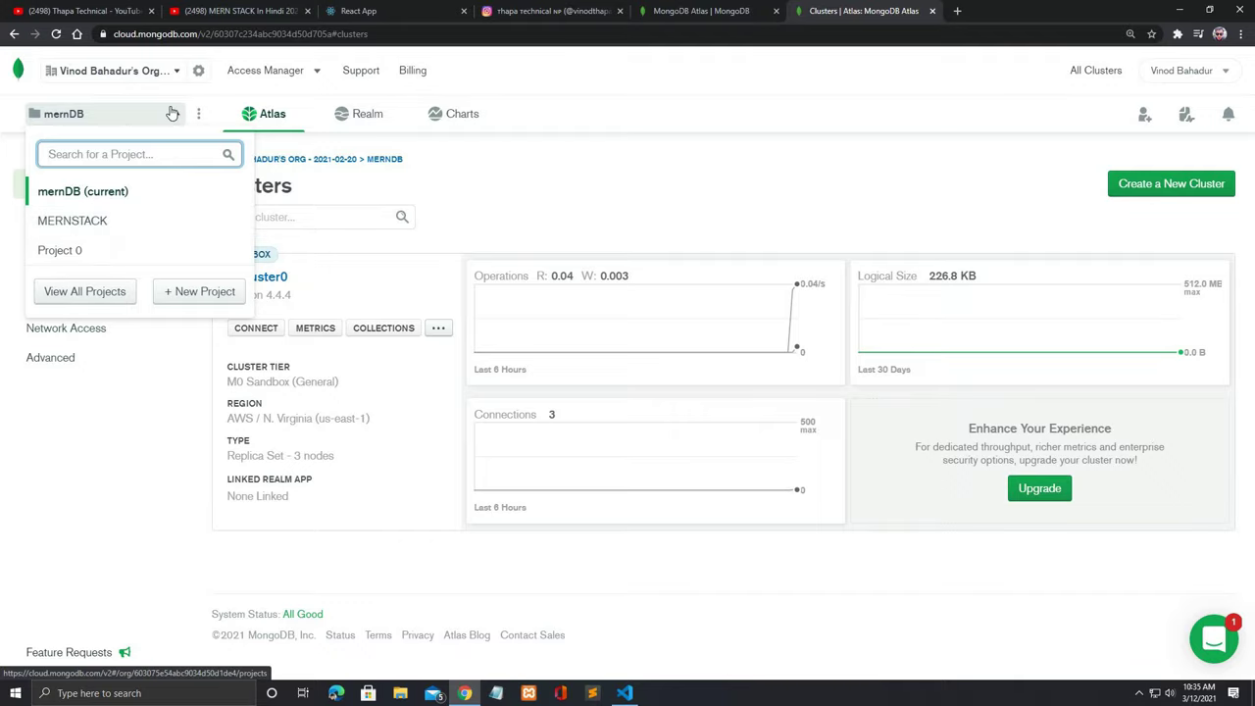
pyautogui.click(160, 190)
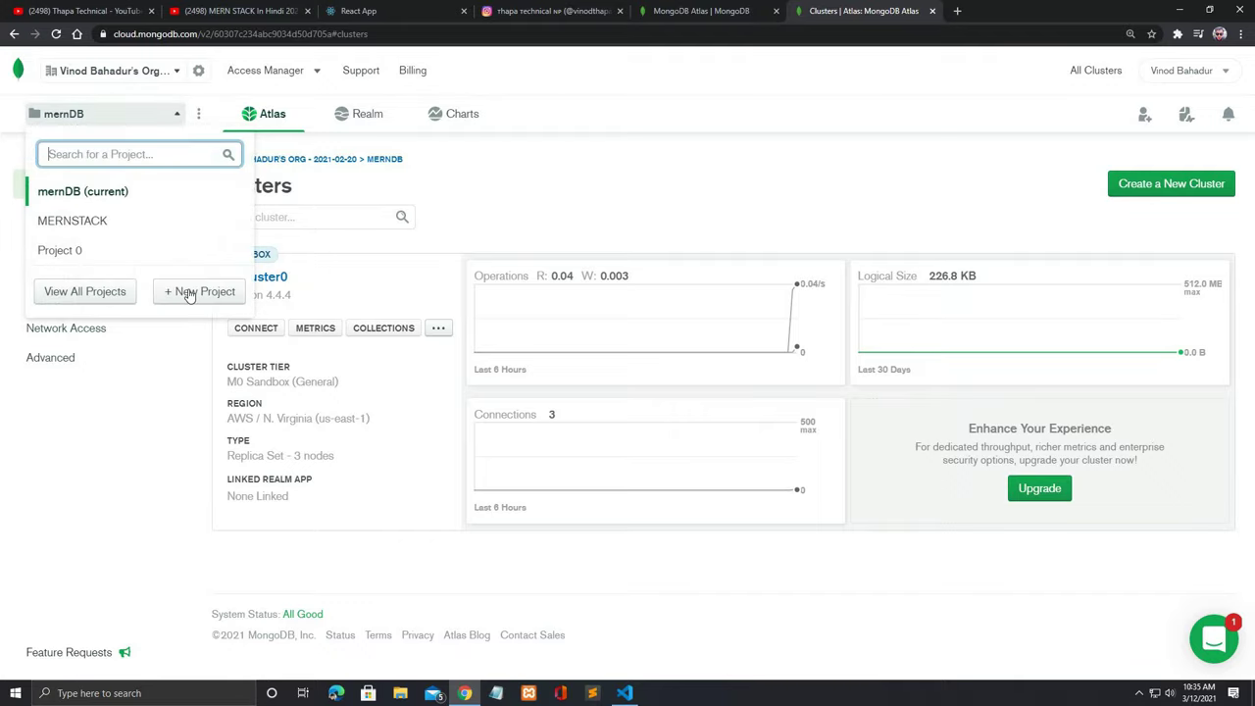
pyautogui.click(190, 292)
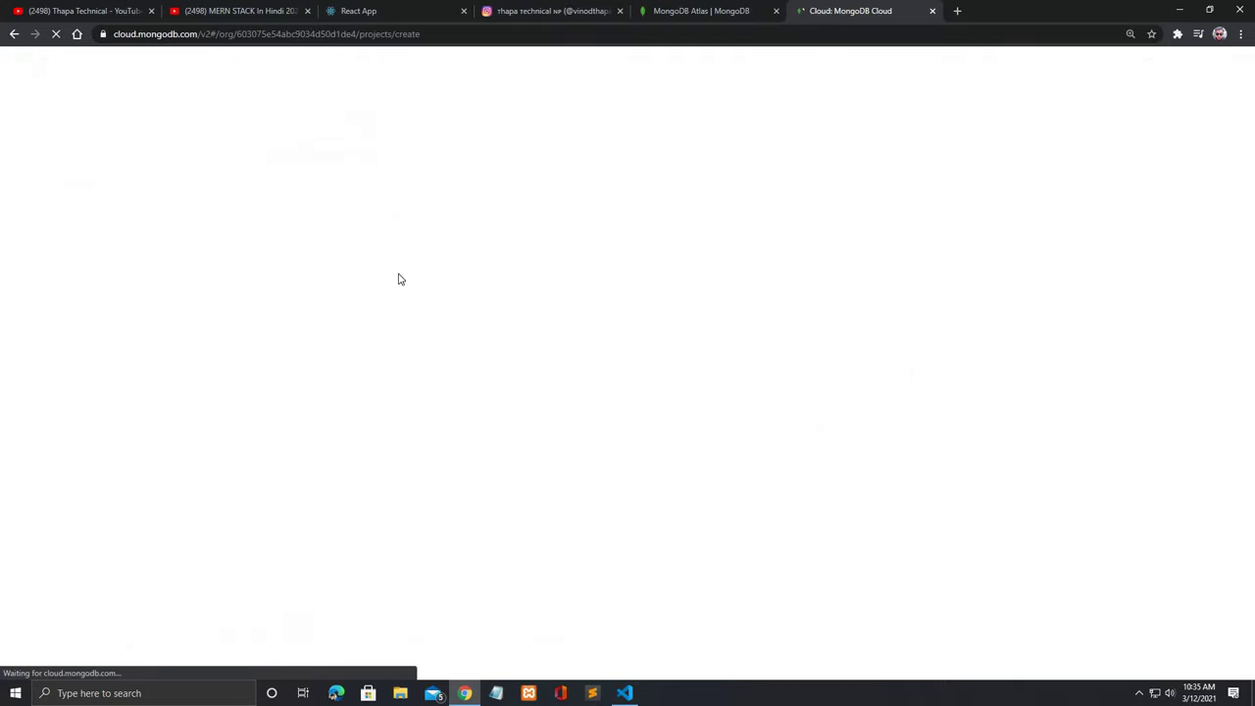